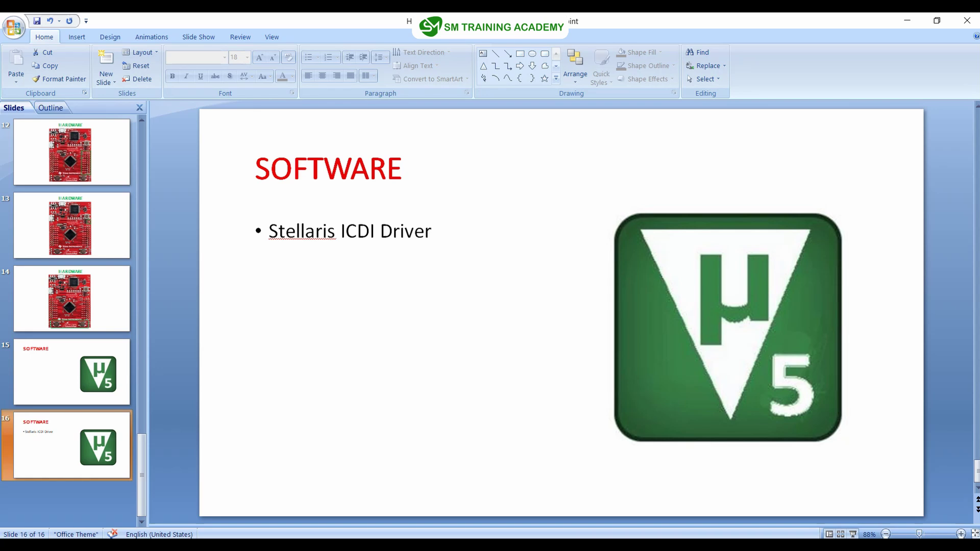
Review the hardware and software slides and select the Stellaris ICDI Driver bullet on slide 16.
key("Up")
key("Up")
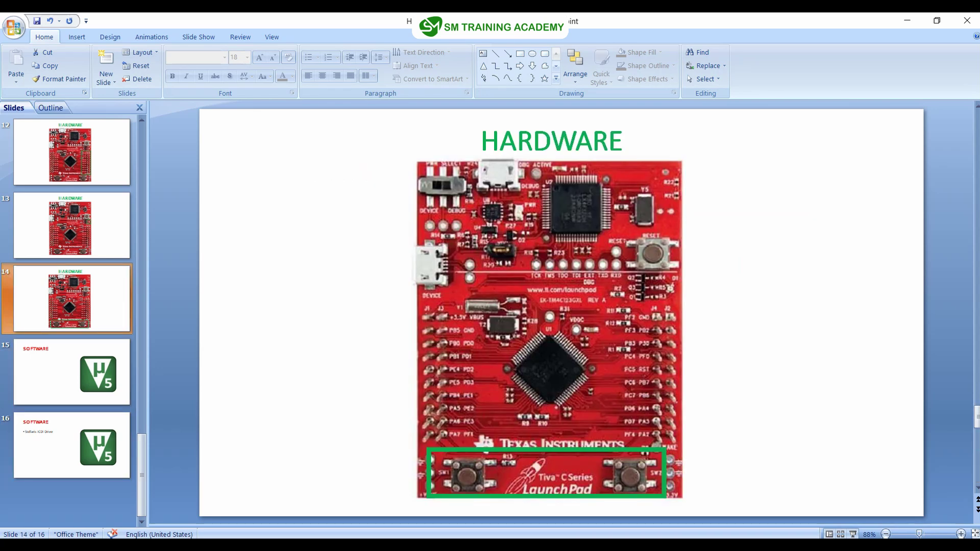
key("Down")
key("Down")
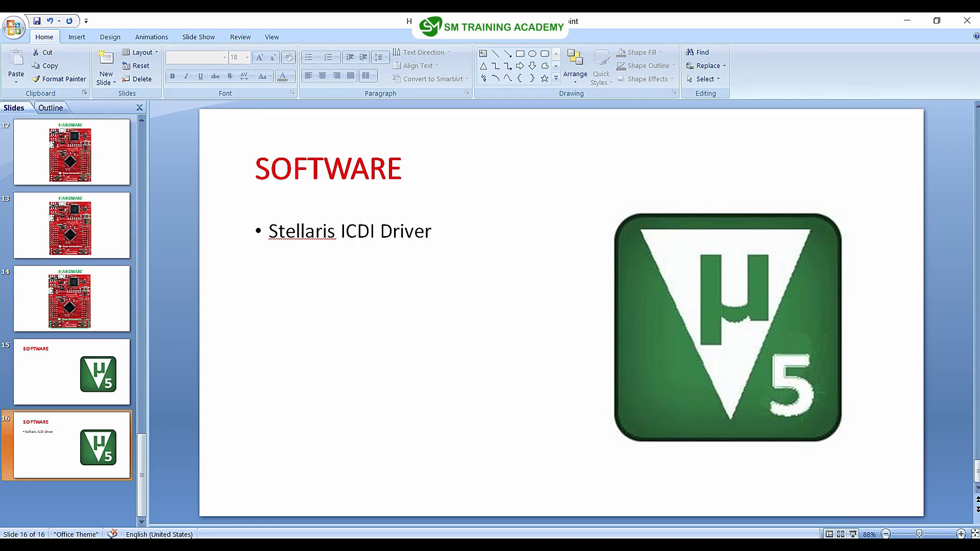
left_click_drag(431, 233, 269, 232)
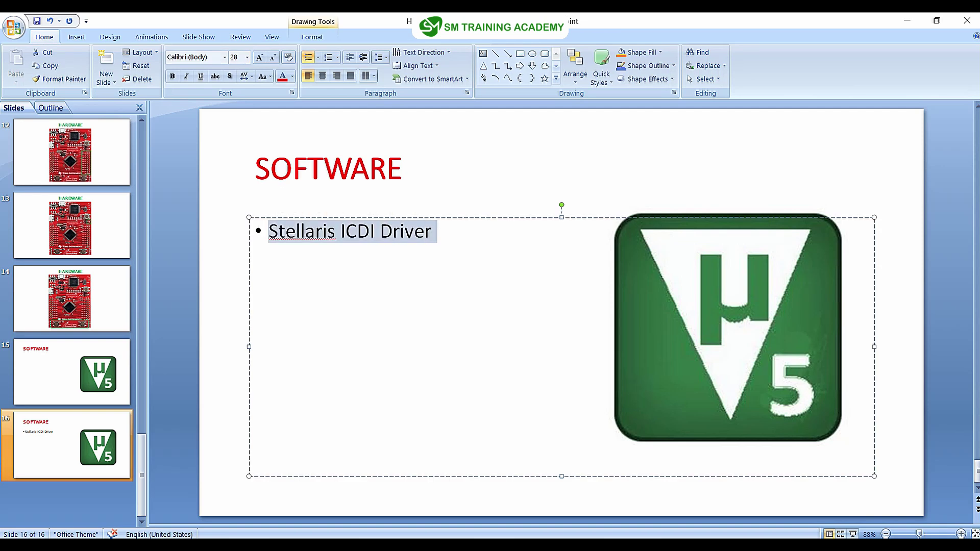
Switch to Chrome and search Google for "stellaris icdi drivers".
key("alt+Tab")
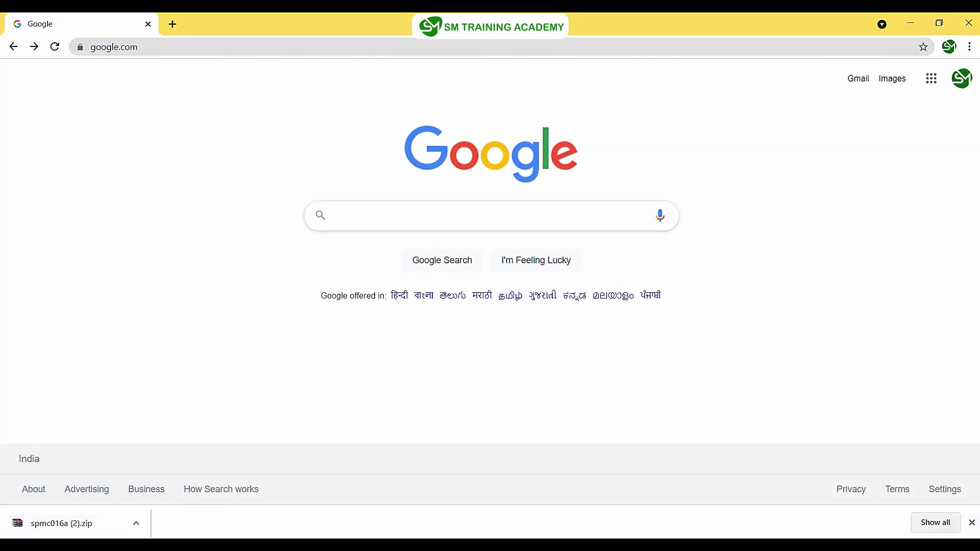
left_click(489, 216)
type("ste")
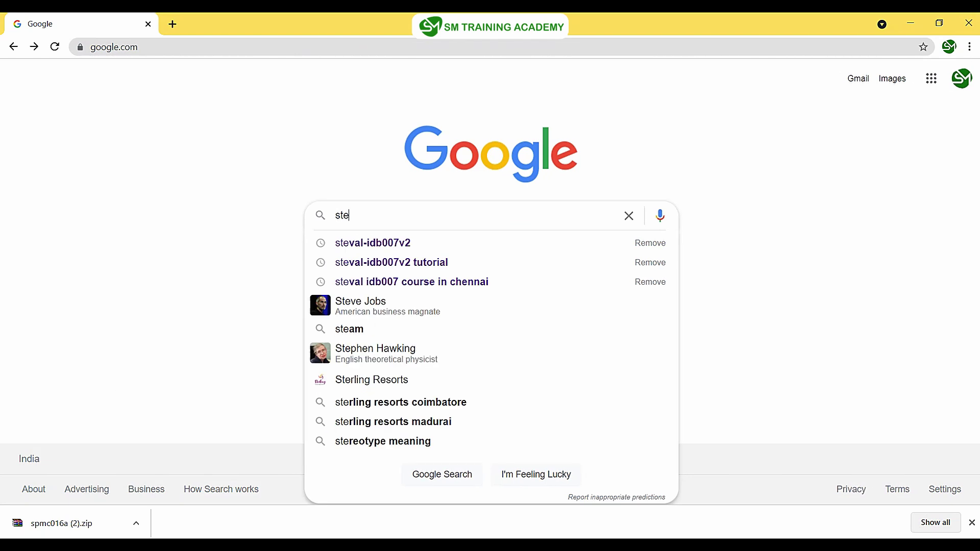
type("llaris")
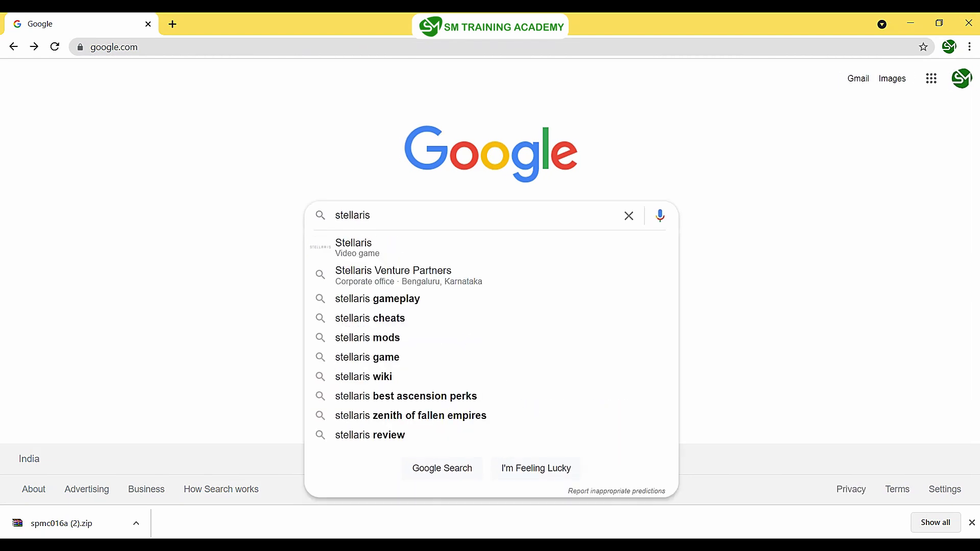
type(" icdi")
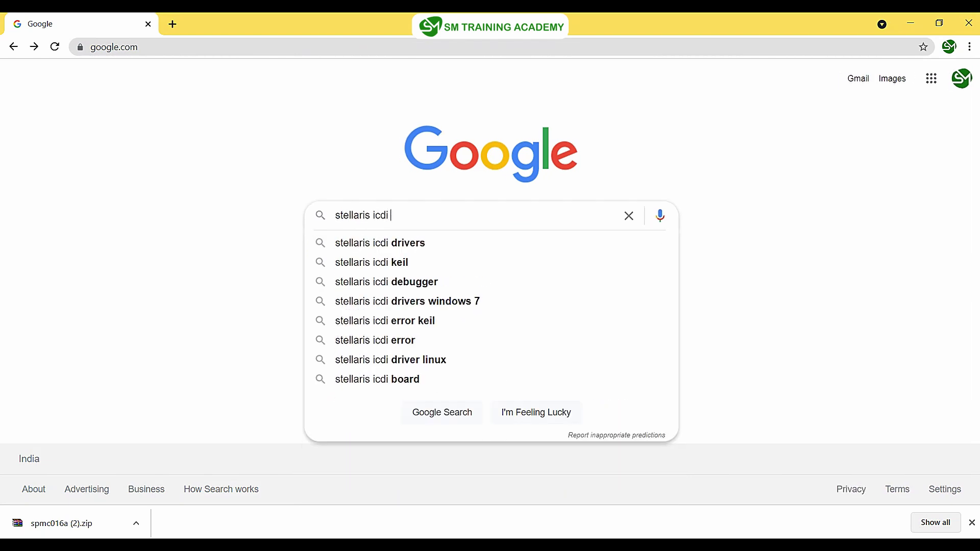
key("Down")
key("Return")
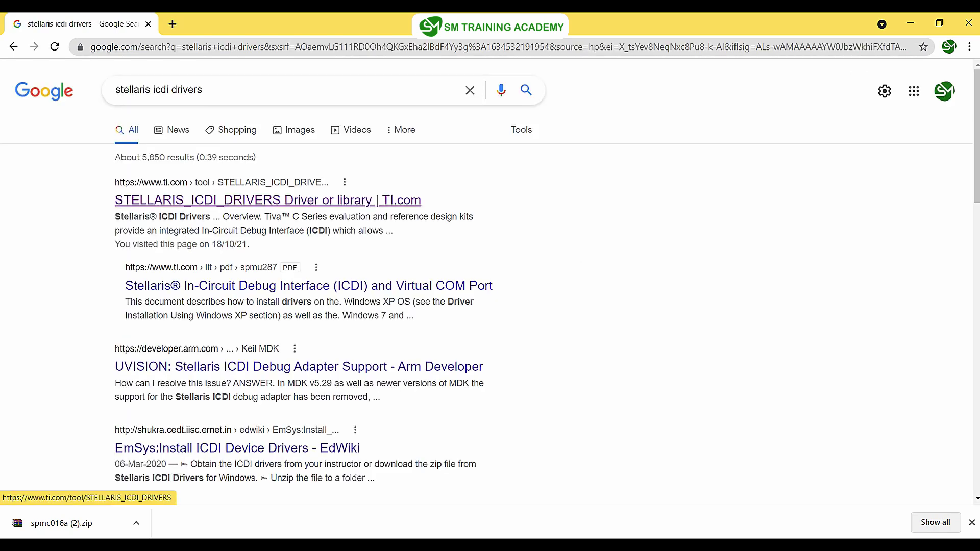
Open TI's STELLARIS_ICDI_DRIVERS page in a new tab and download the current SW-ICDI-DRIVERS package.
middle_click(268, 200)
left_click(229, 24)
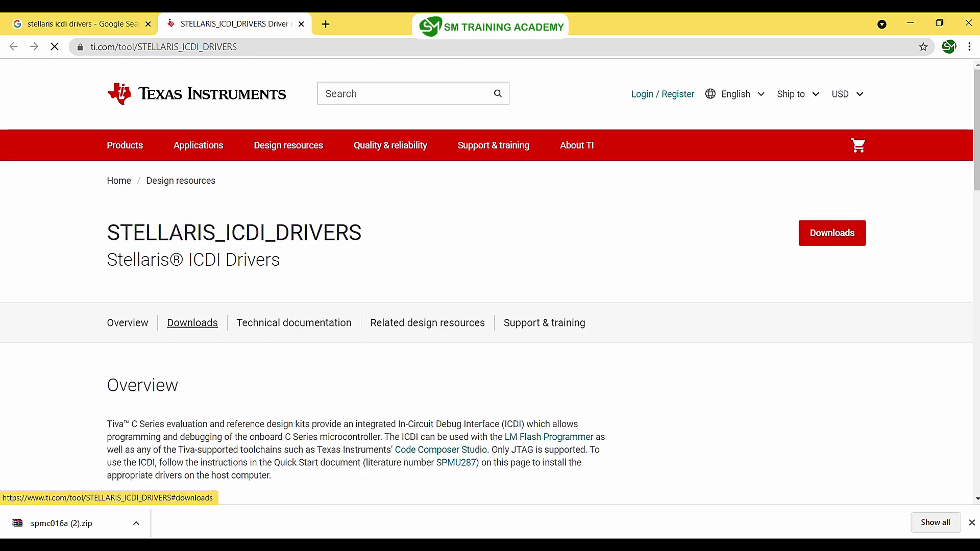
left_click(192, 323)
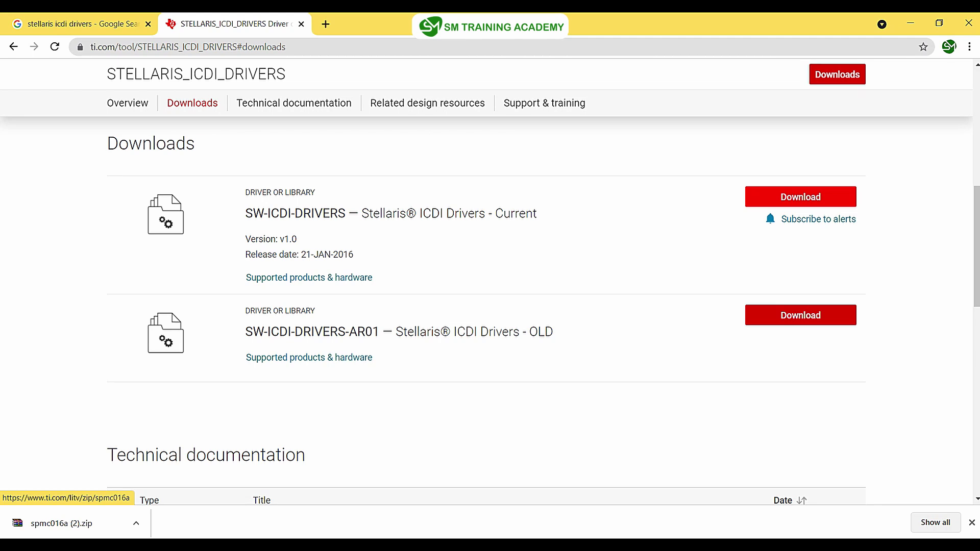
left_click(800, 196)
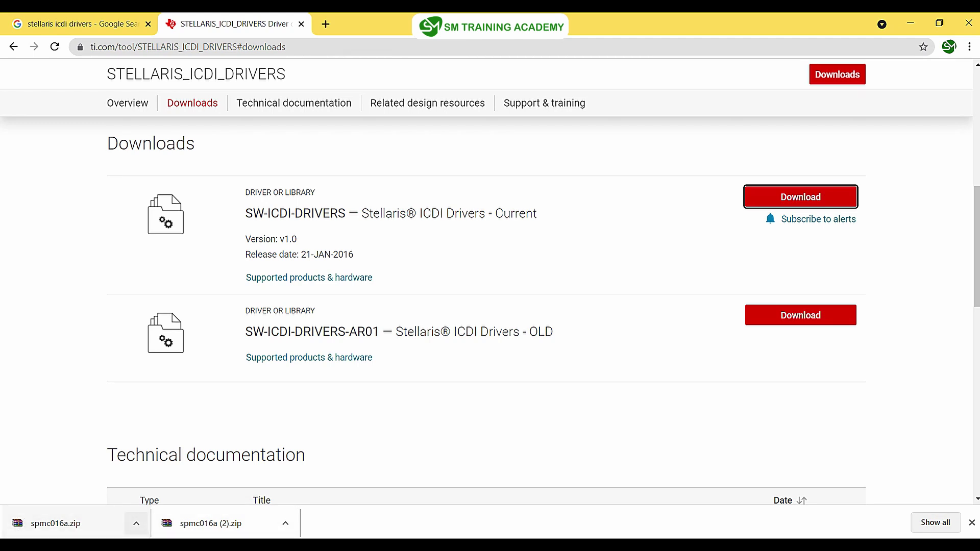
Show the downloaded spmc016a.zip in its folder and extract it to spmc016a, replacing all existing files.
left_click(136, 523)
left_click(171, 479)
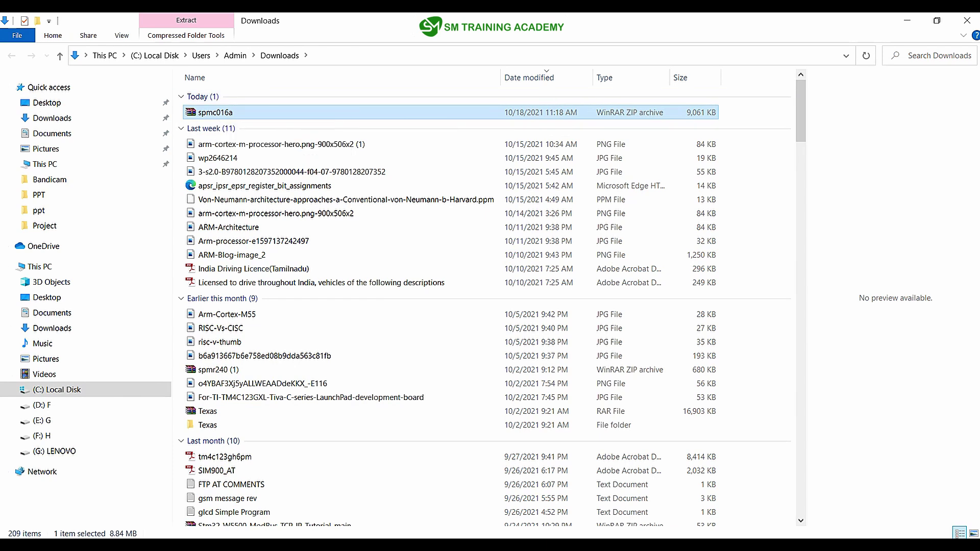
right_click(217, 112)
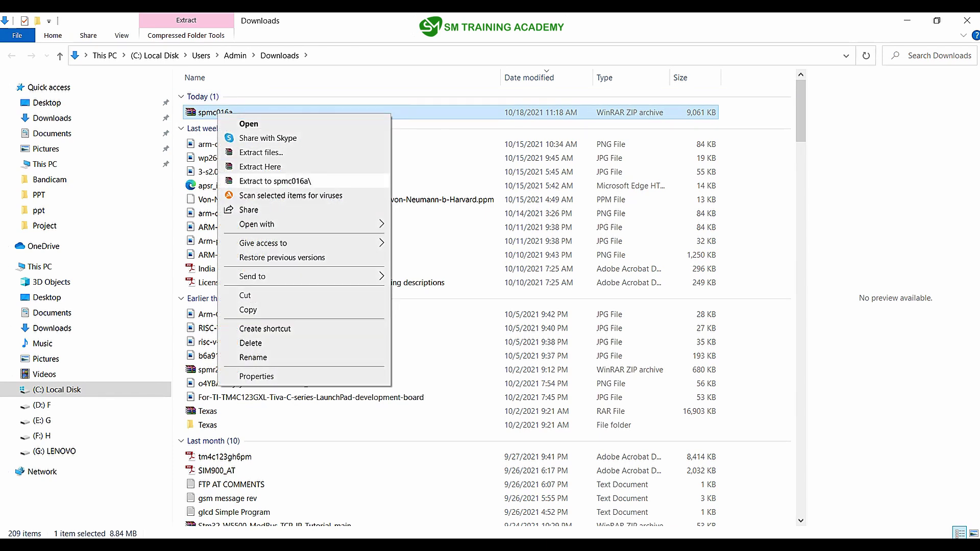
left_click(275, 181)
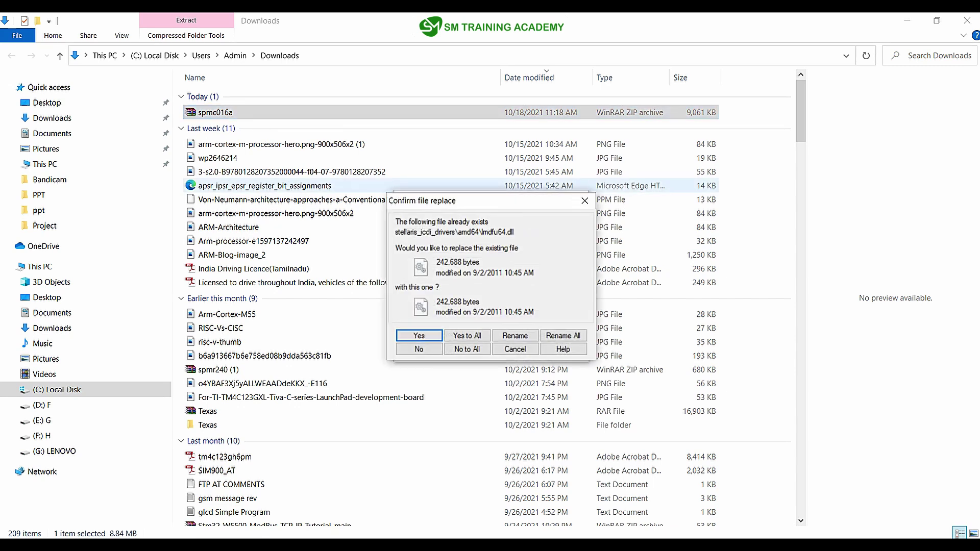
left_click(470, 334)
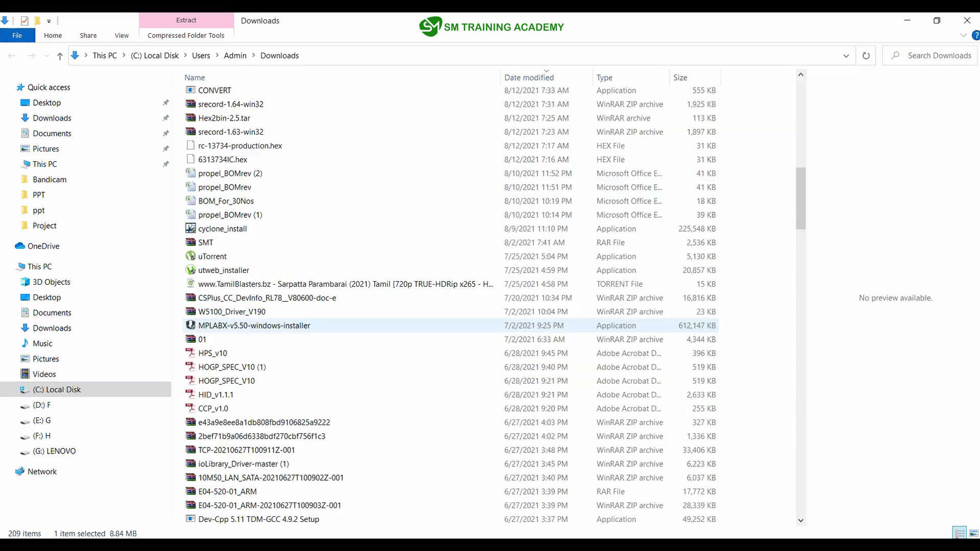
Open the stellaris_icdi_drivers folder inside the extracted spmc016a folder in Downloads.
scroll(337, 325, "down", 17)
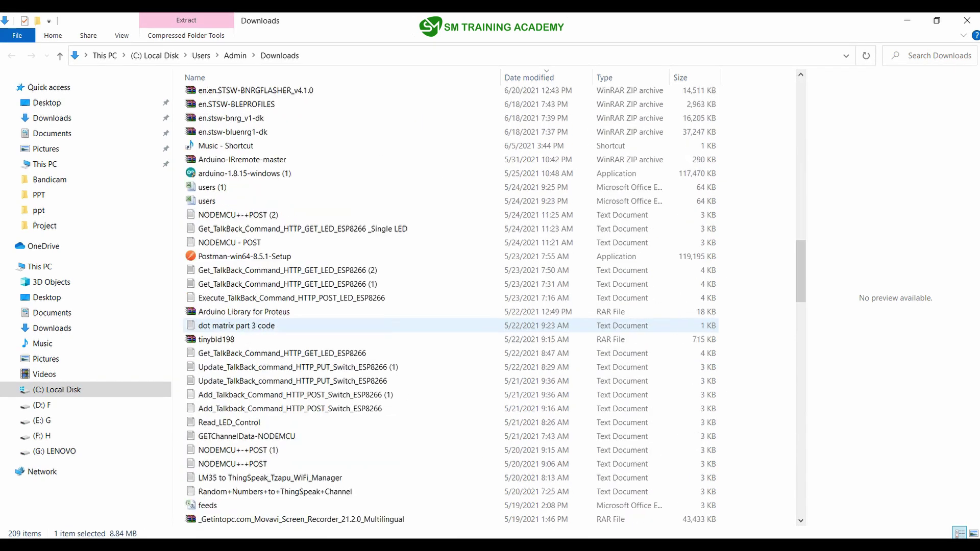
scroll(337, 325, "down", 17)
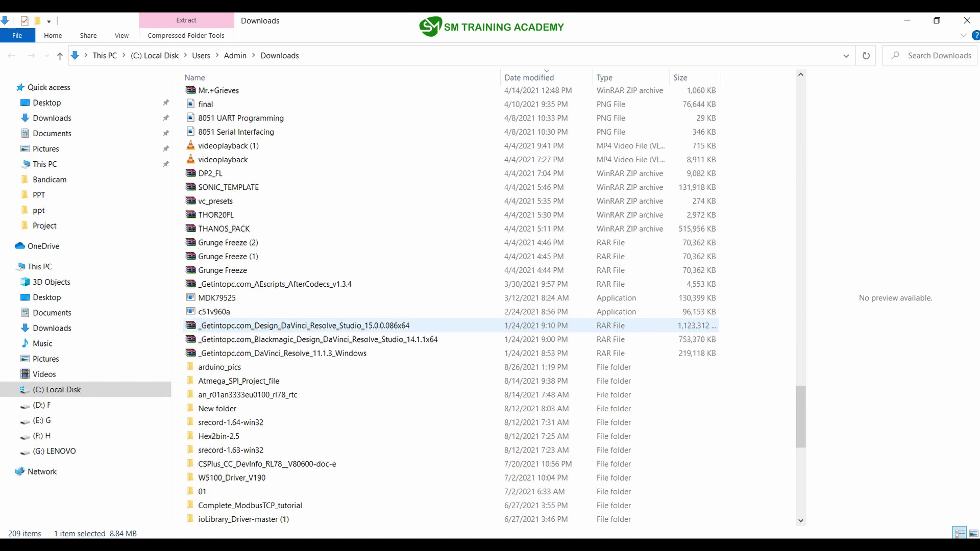
scroll(336, 325, "down", 5)
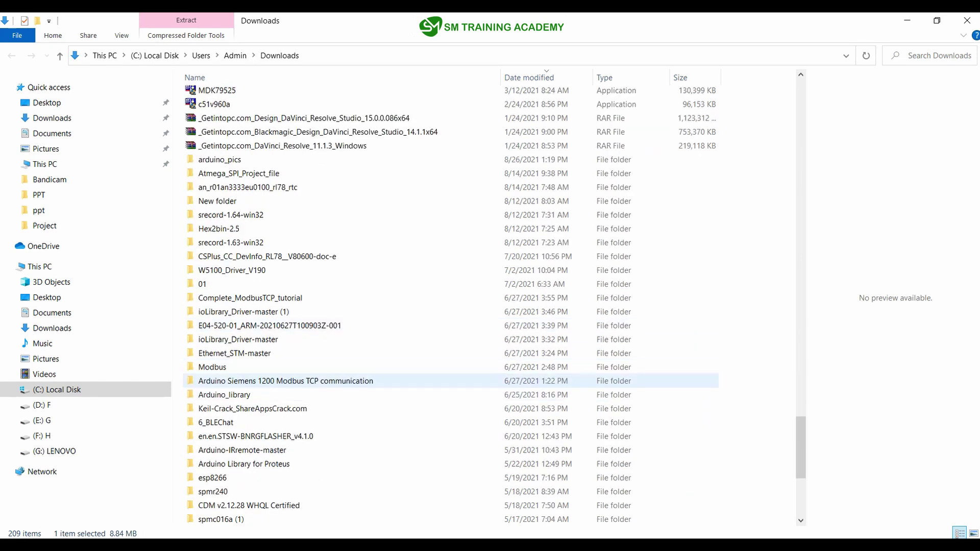
scroll(357, 464, "down", 2)
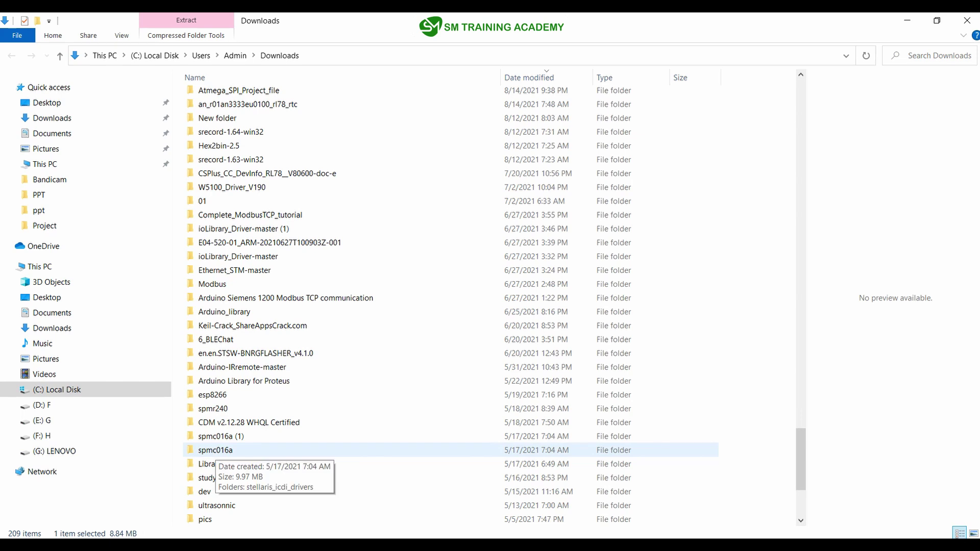
double_click(214, 450)
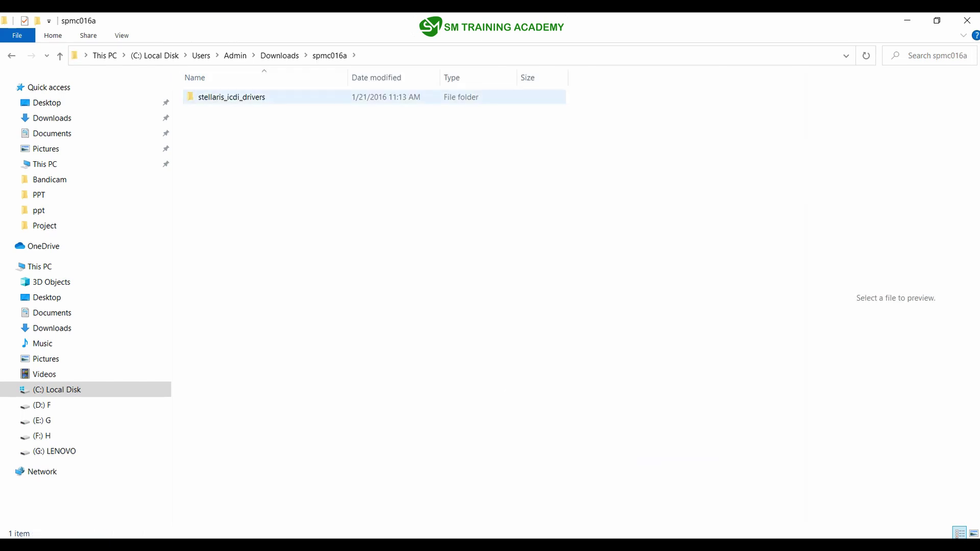
double_click(231, 97)
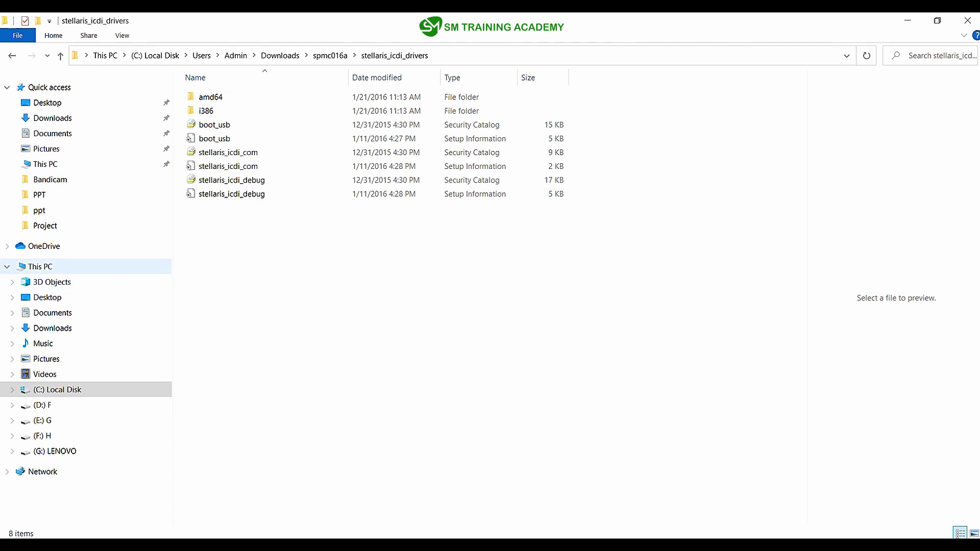
Open Device Manager from the system properties of This PC.
right_click(46, 266)
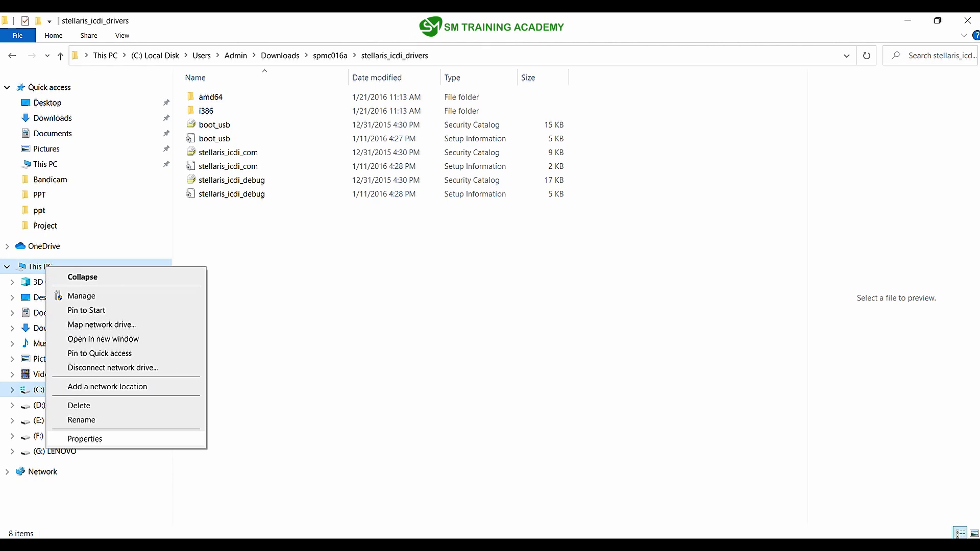
left_click(85, 438)
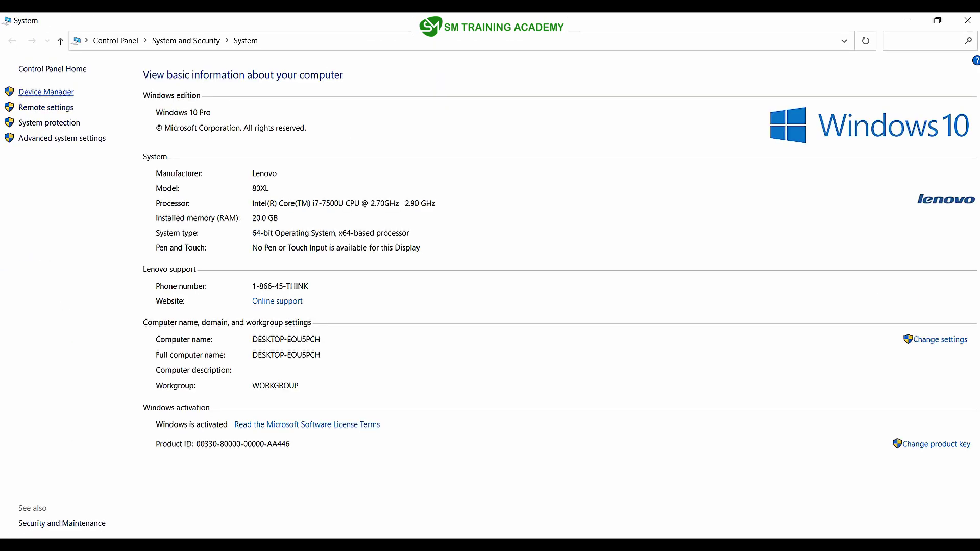
left_click(46, 92)
scroll(307, 243, "down", 1)
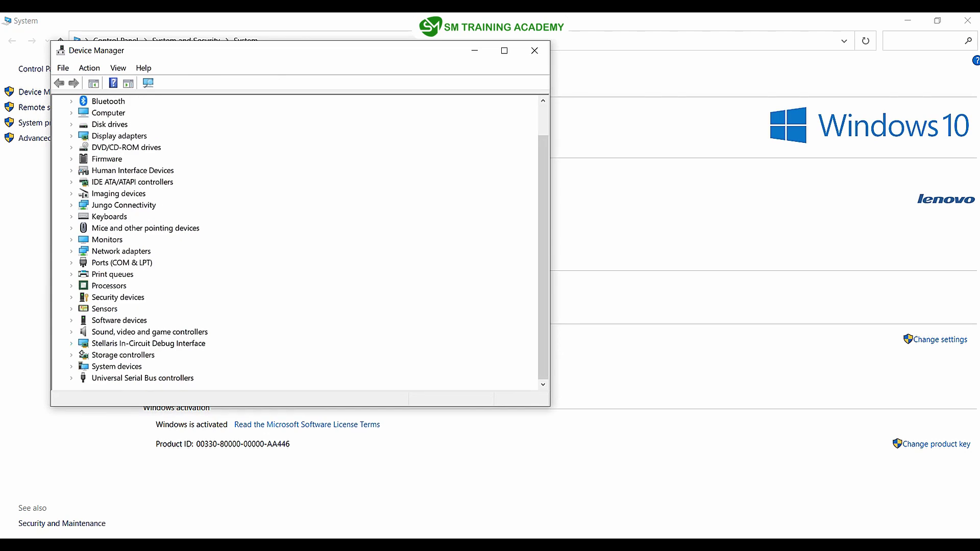
Check the devices under Stellaris In-Circuit Debug Interface and Ports (COM & LPT), then minimize Device Manager.
left_click(71, 343)
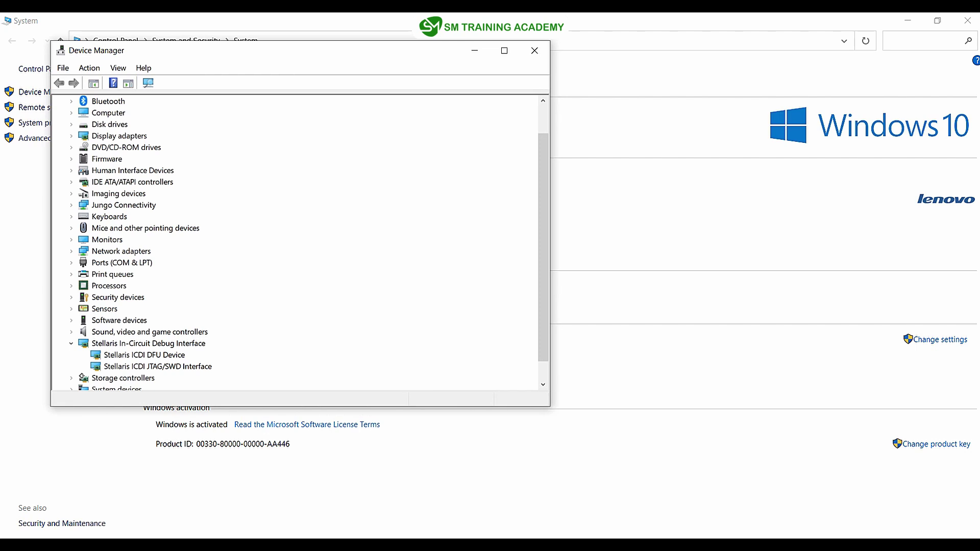
left_click(143, 355)
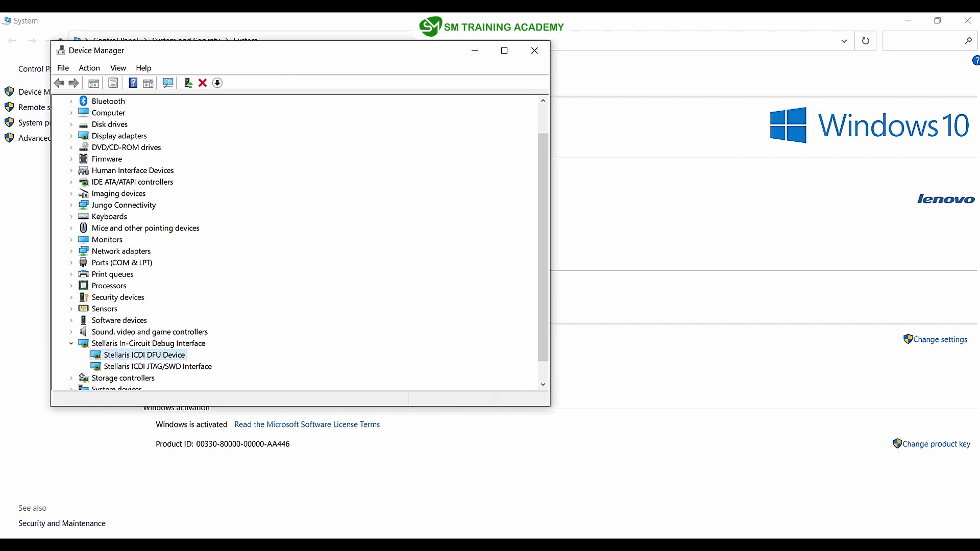
left_click(157, 366)
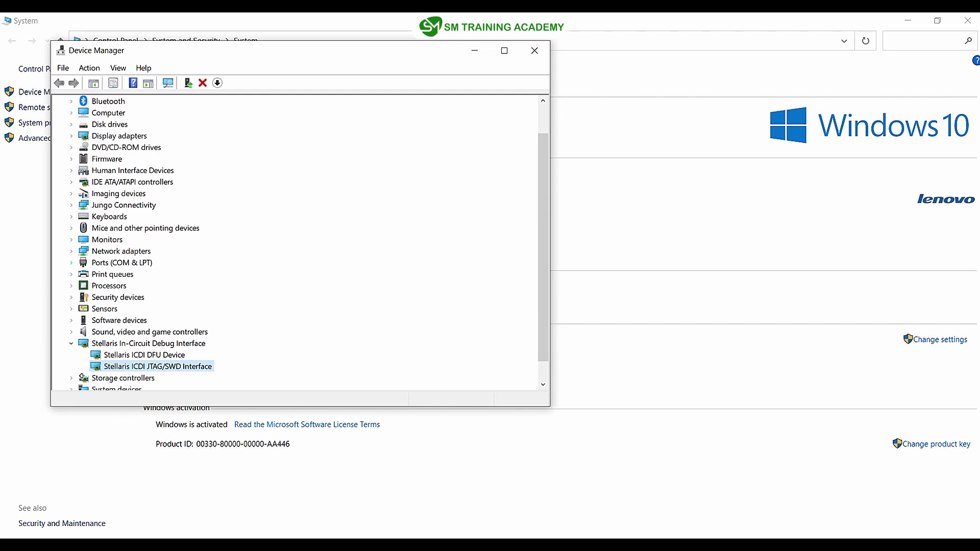
left_click(70, 262)
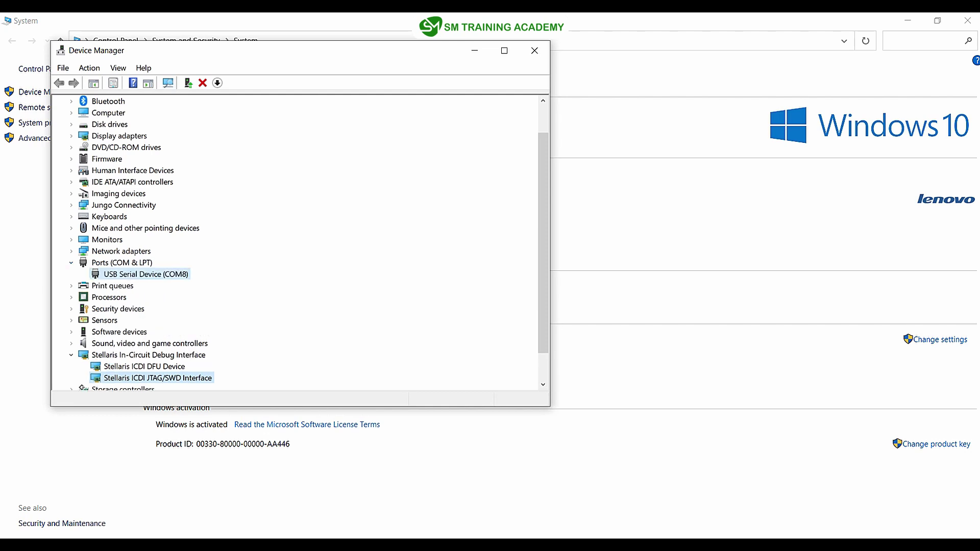
left_click(145, 274)
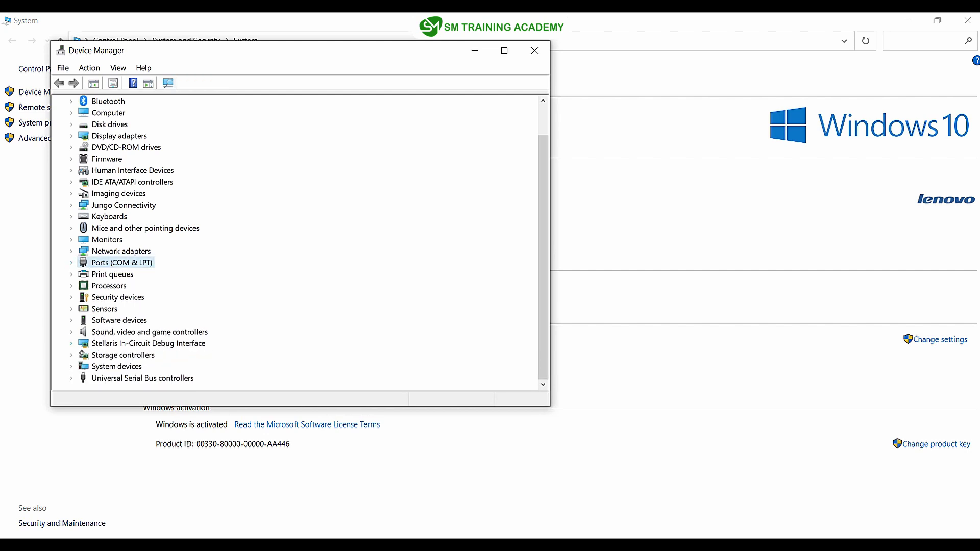
left_click(474, 50)
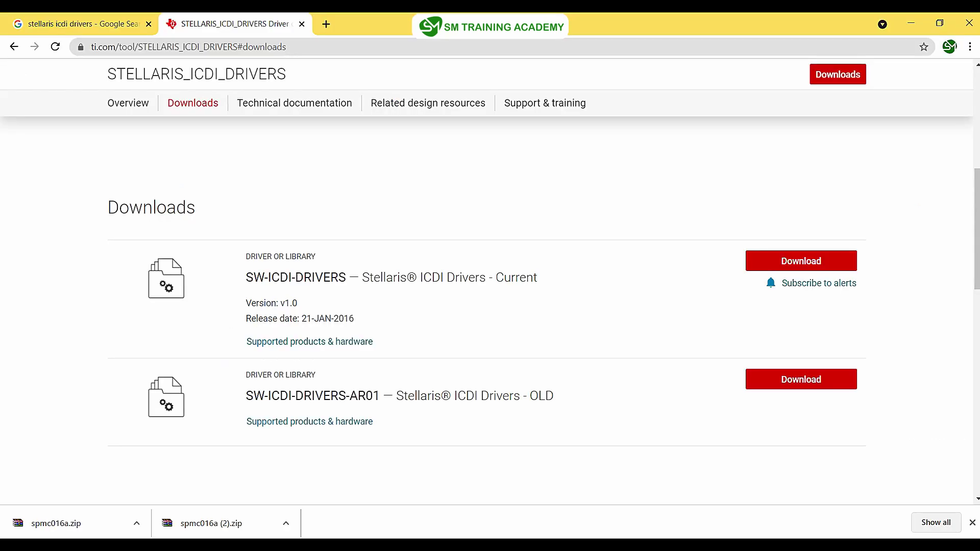
Open the Stellaris Driver Installation Guide (Rev. C) from TI's driver page and highlight the Windows 7 or Windows 8 installation heading.
scroll(490, 306, "down", 7)
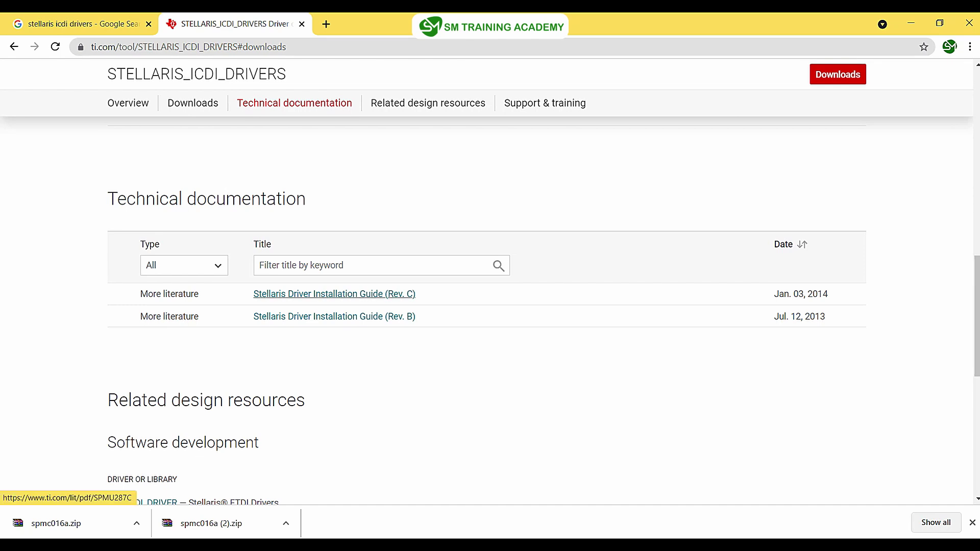
left_click(334, 294)
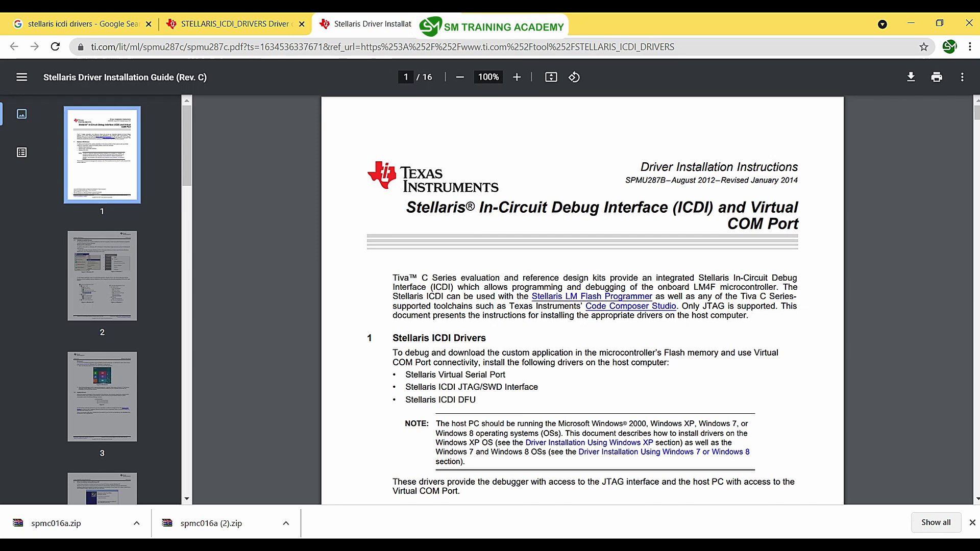
scroll(582, 299, "down", 20)
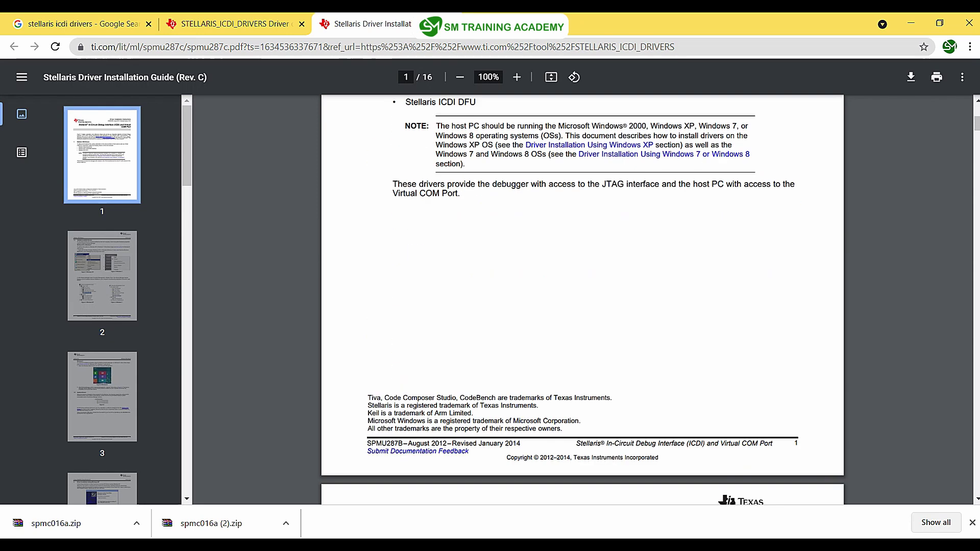
scroll(581, 299, "down", 17)
scroll(582, 299, "up", 6)
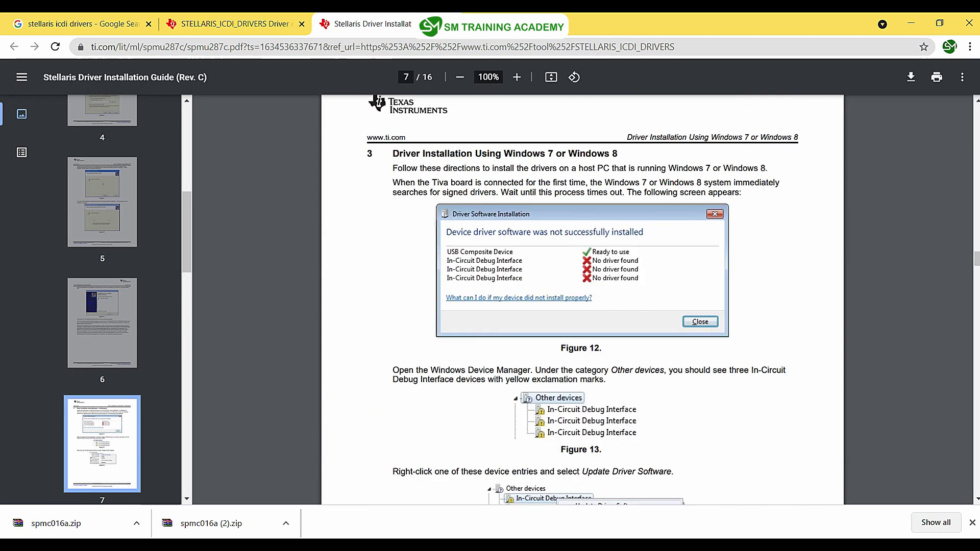
left_click_drag(392, 154, 617, 154)
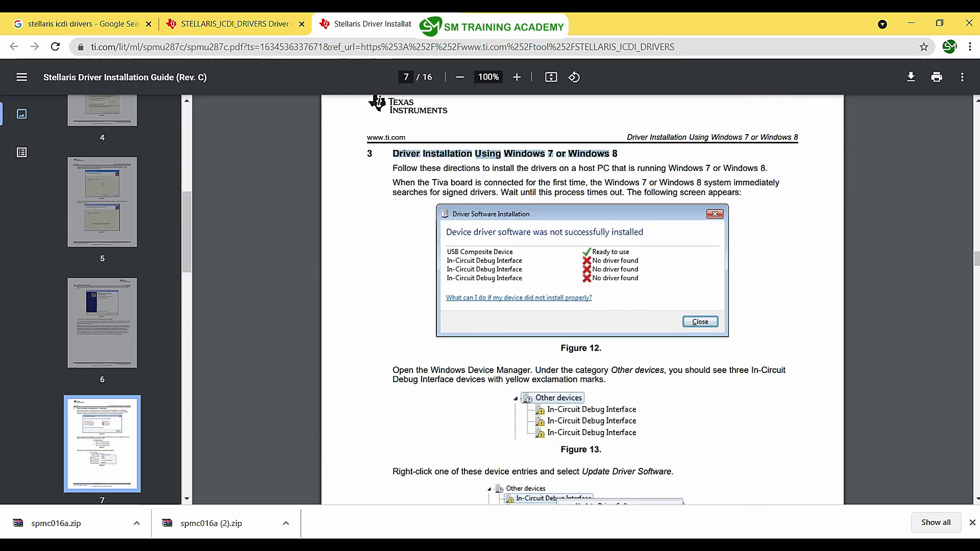
Read the Windows 7 or Windows 8 installation instructions from Figure 12 through Figure 16, covering Update Driver Software and browsing for drivers.
scroll(582, 300, "down", 1)
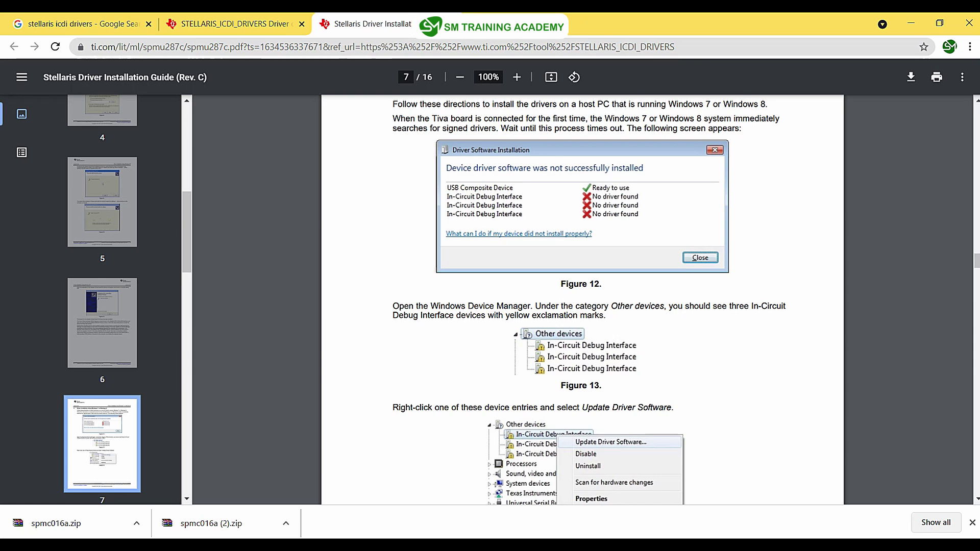
scroll(581, 301, "down", 3)
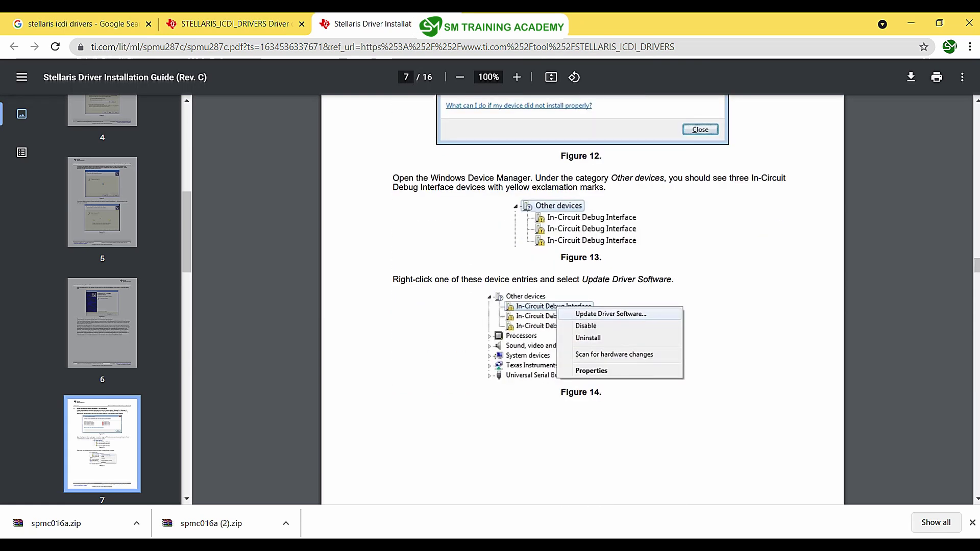
scroll(582, 301, "down", 3)
scroll(582, 301, "down", 8)
scroll(582, 301, "up", 2)
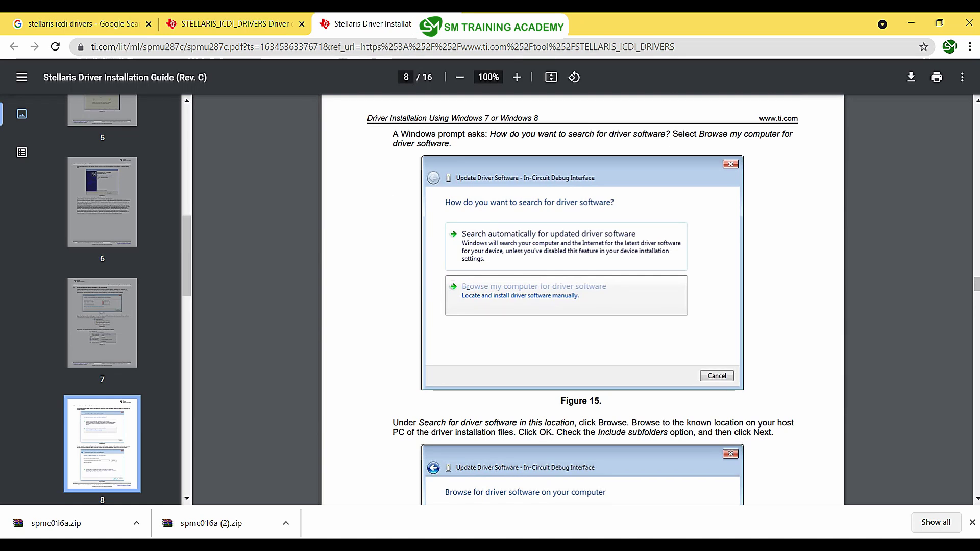
scroll(581, 299, "down", 5)
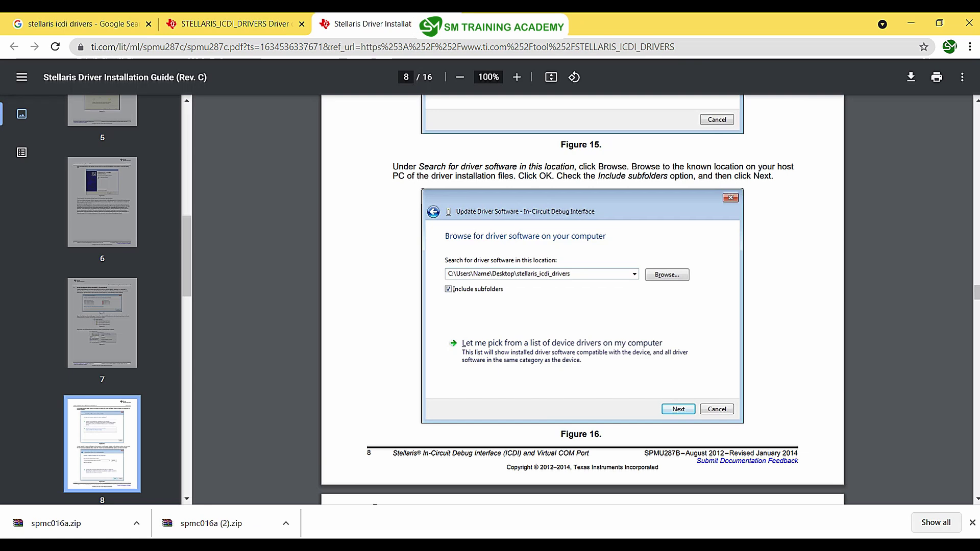
Locate the stellaris_icdi_drivers folder inside spmc016a in File Explorer, and return to the installation guide in Chrome.
mouse_move(301, 545)
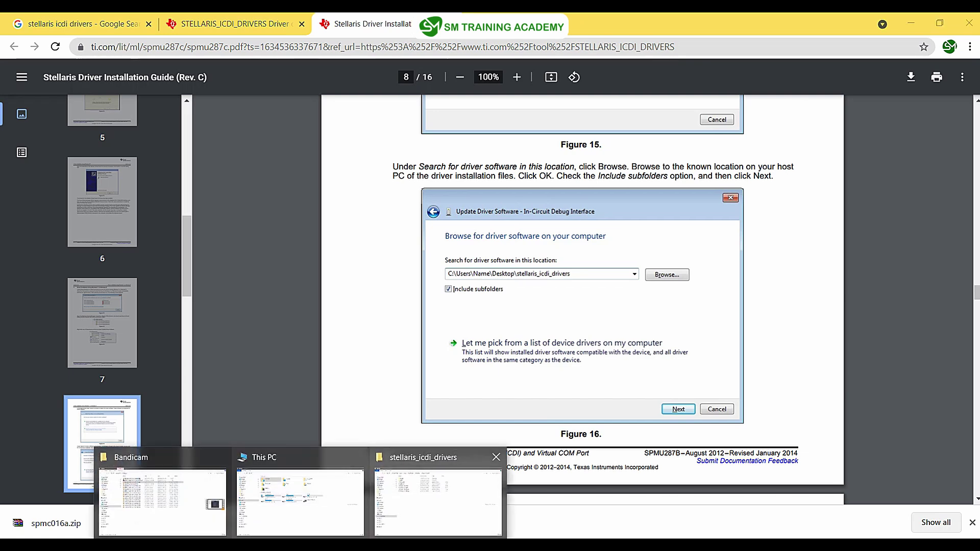
left_click(436, 495)
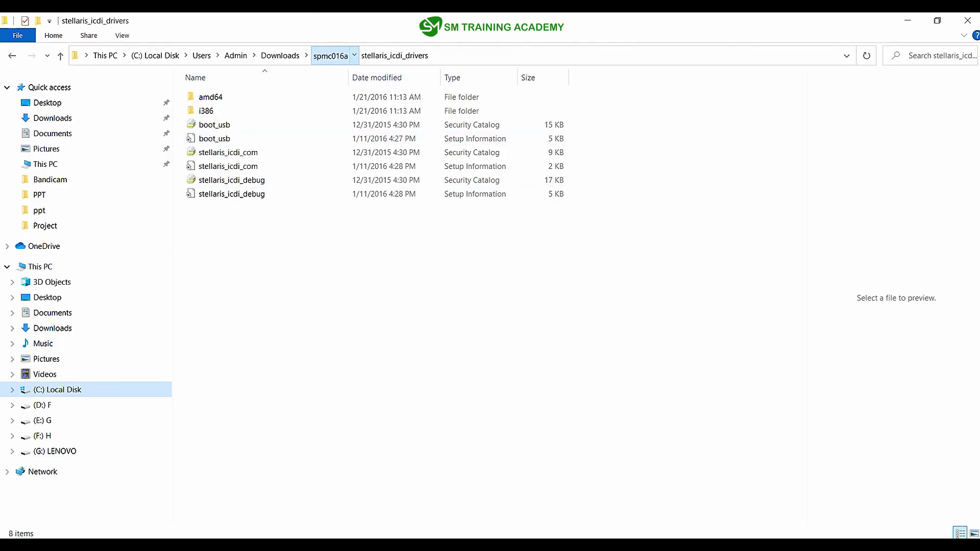
left_click(330, 55)
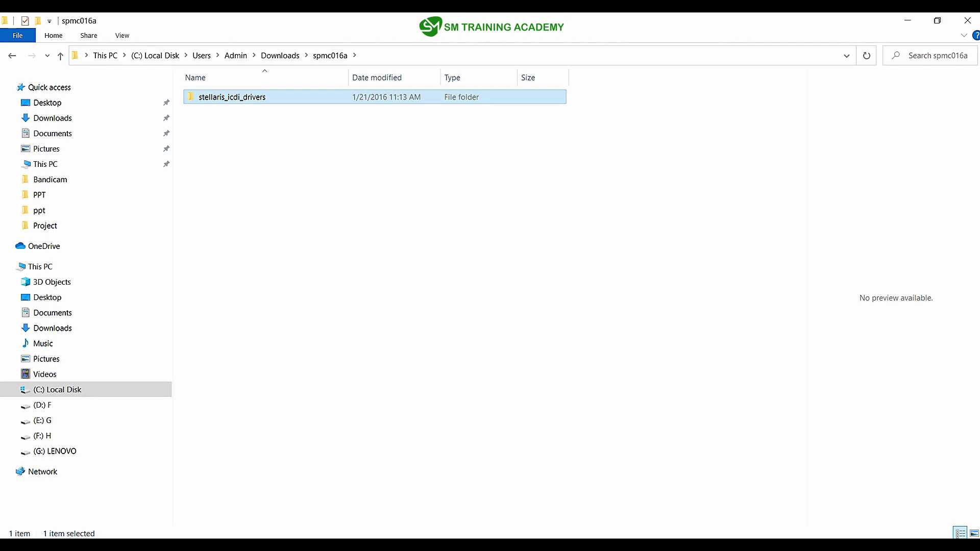
key("alt+Tab")
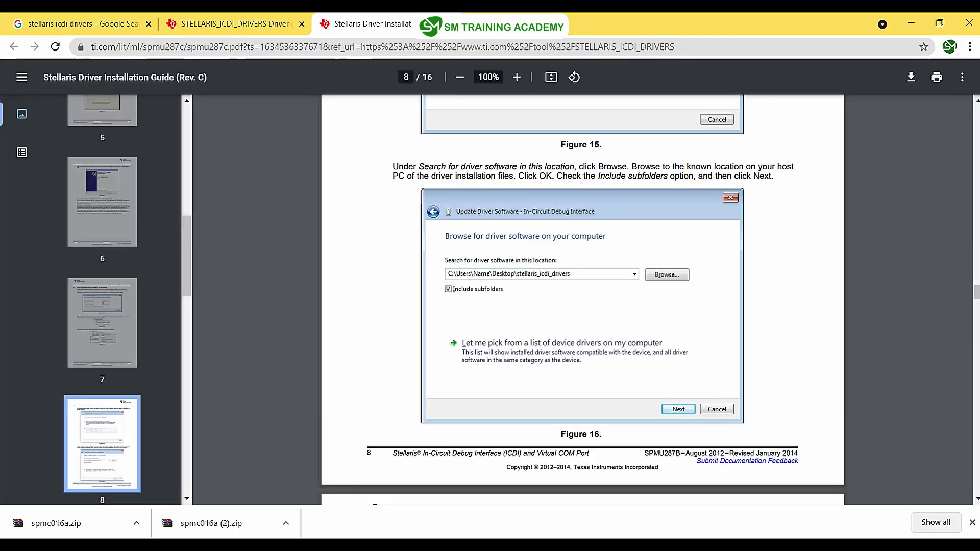
Read the guide's pages 9 and 10 on the driver search, the Windows Security warning and the devices listed after installation.
scroll(581, 298, "down", 3)
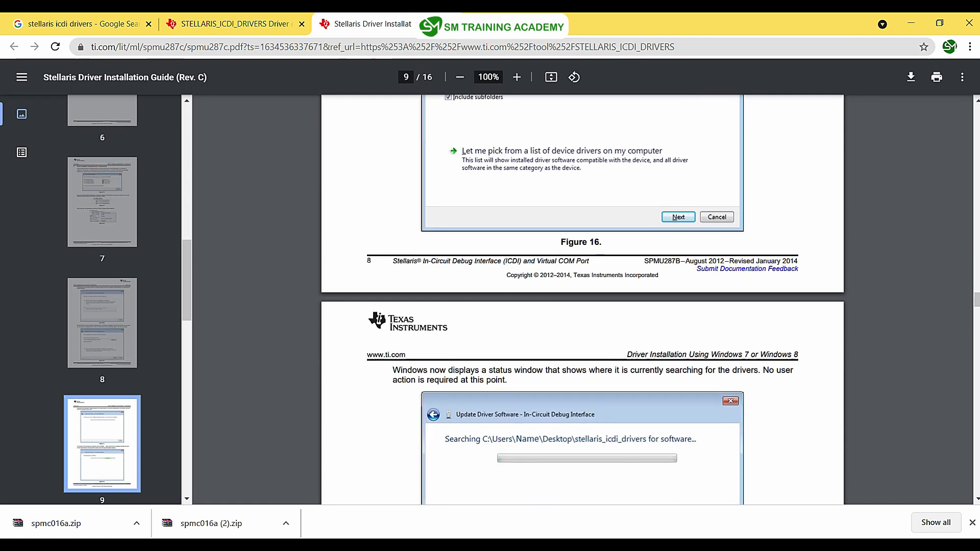
scroll(582, 299, "up", 2)
scroll(582, 298, "down", 5)
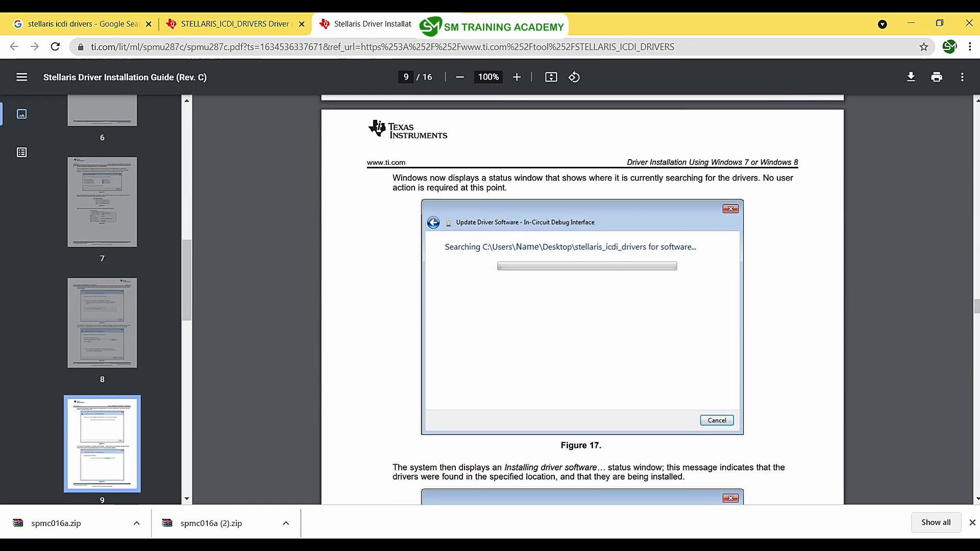
scroll(582, 299, "down", 6)
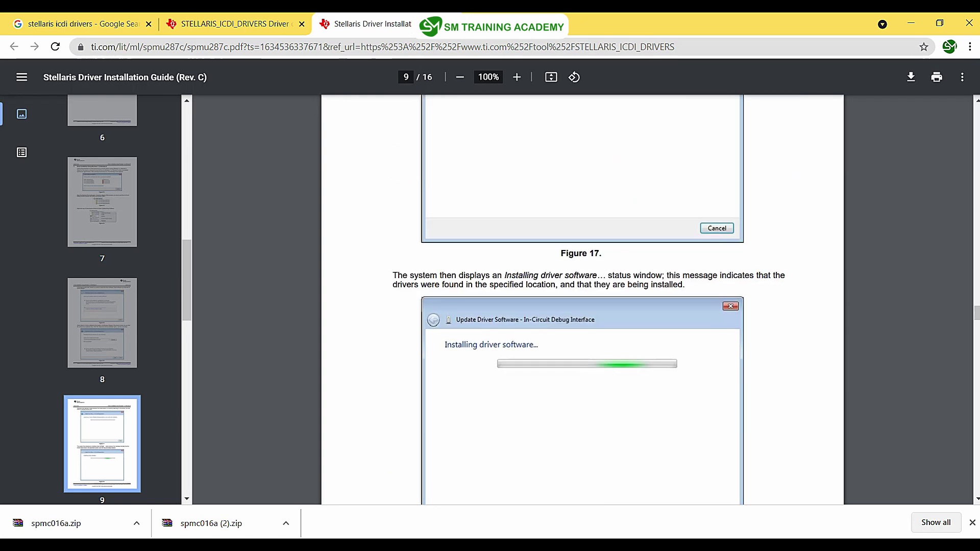
scroll(581, 299, "down", 4)
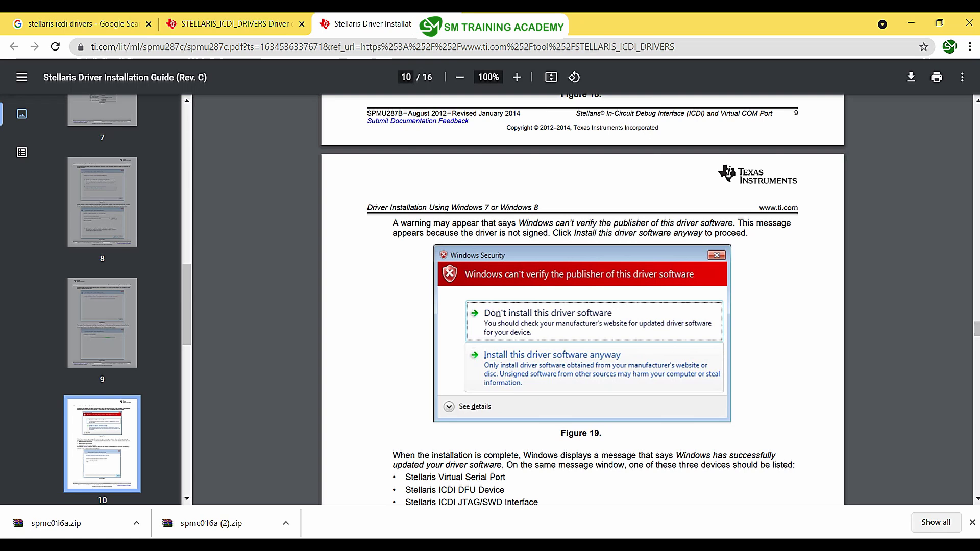
scroll(582, 299, "down", 3)
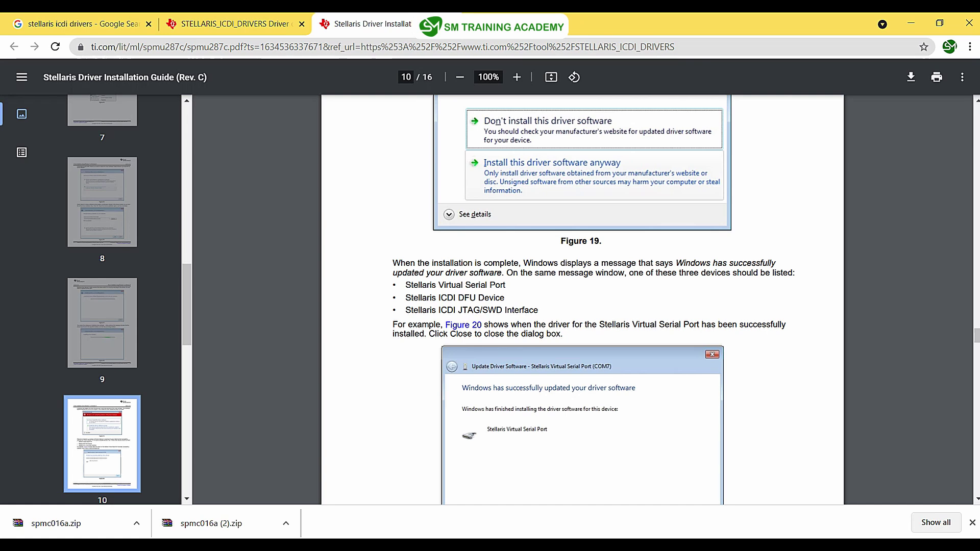
Switch to Device Manager, check the devices under Ports (COM & LPT) and Stellaris In-Circuit Debug Interface, and minimize it.
key("alt+Tab")
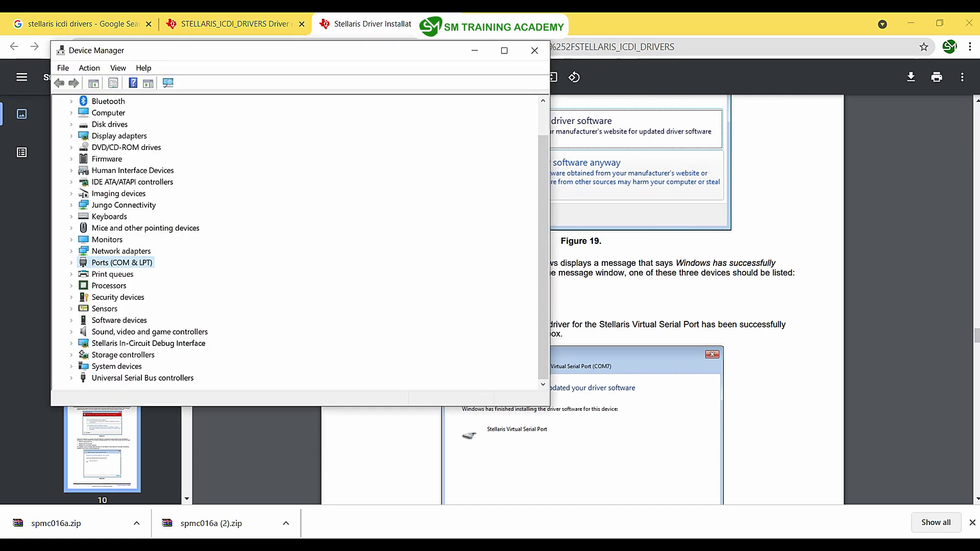
left_click(145, 274)
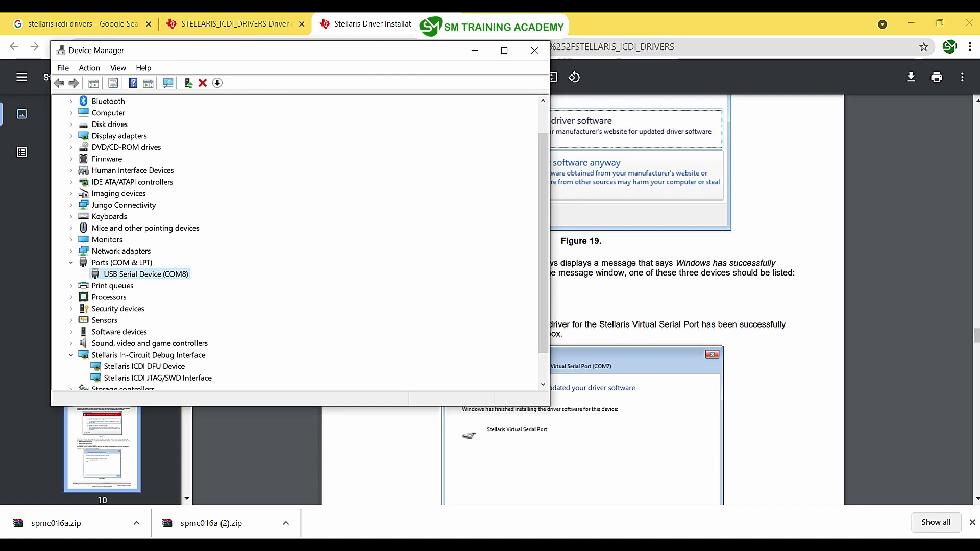
scroll(295, 243, "down", 1)
left_click(144, 332)
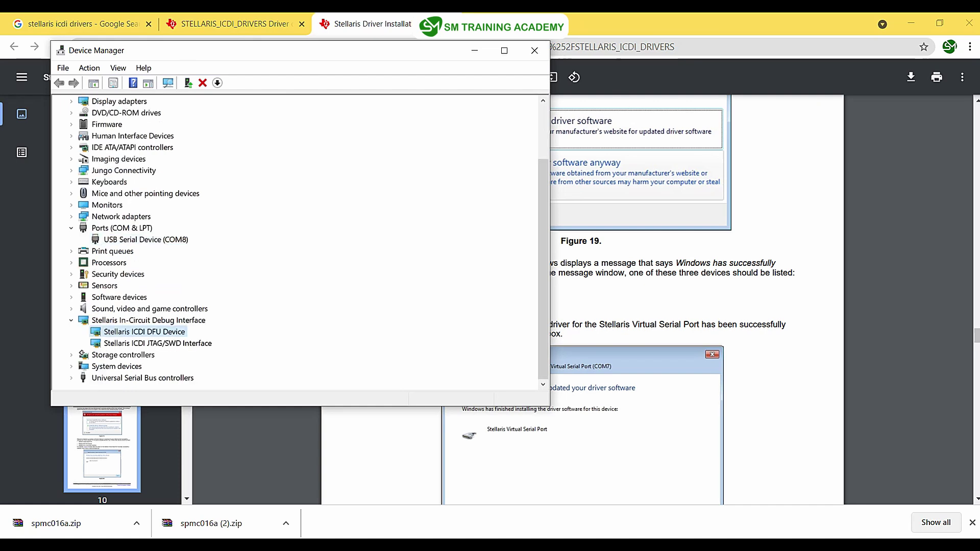
left_click(157, 343)
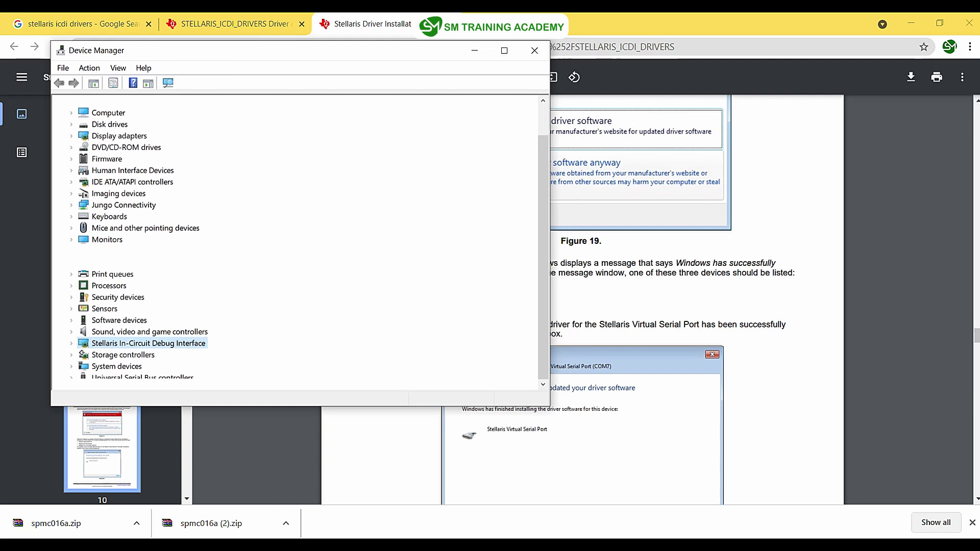
left_click(475, 50)
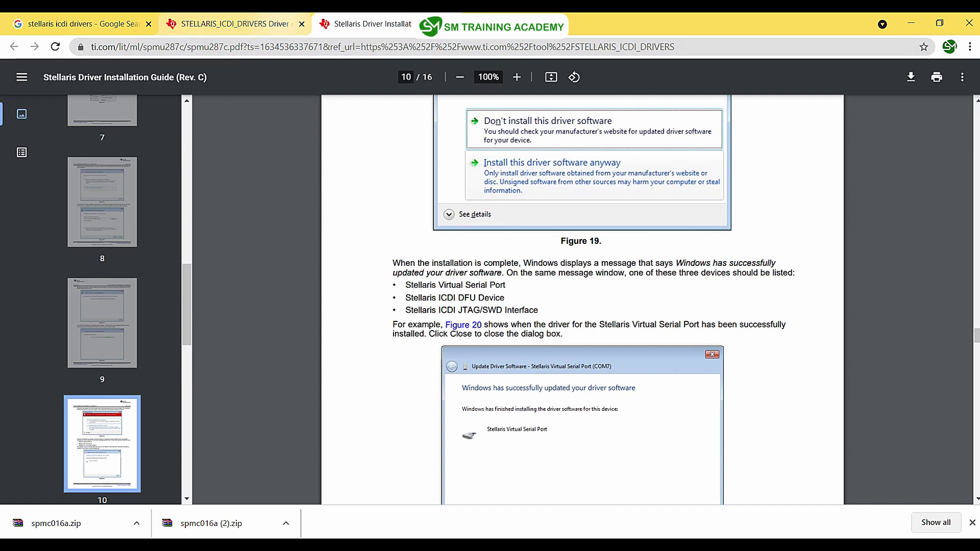
Replace the stellaris icdi drivers query in the Google search tab and search for "keil".
left_click(265, 24)
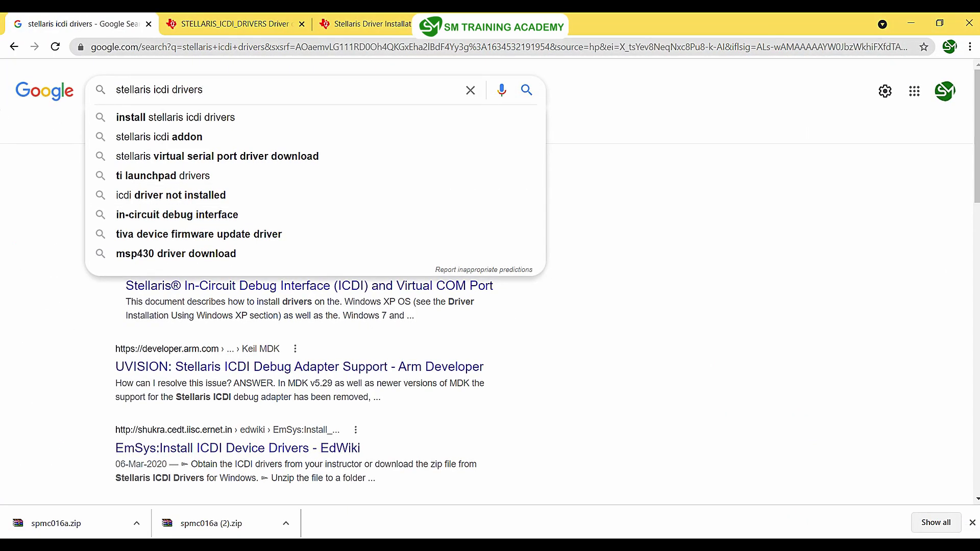
key("BackSpace")
key("BackSpace")
key("BackSpace")
key("BackSpace")
key("BackSpace")
key("BackSpace")
key("BackSpace")
key("BackSpace")
key("BackSpace")
key("BackSpace")
key("BackSpace")
key("BackSpace")
key("BackSpace")
key("BackSpace")
key("BackSpace")
key("BackSpace")
key("BackSpace")
key("BackSpace")
key("BackSpace")
key("BackSpace")
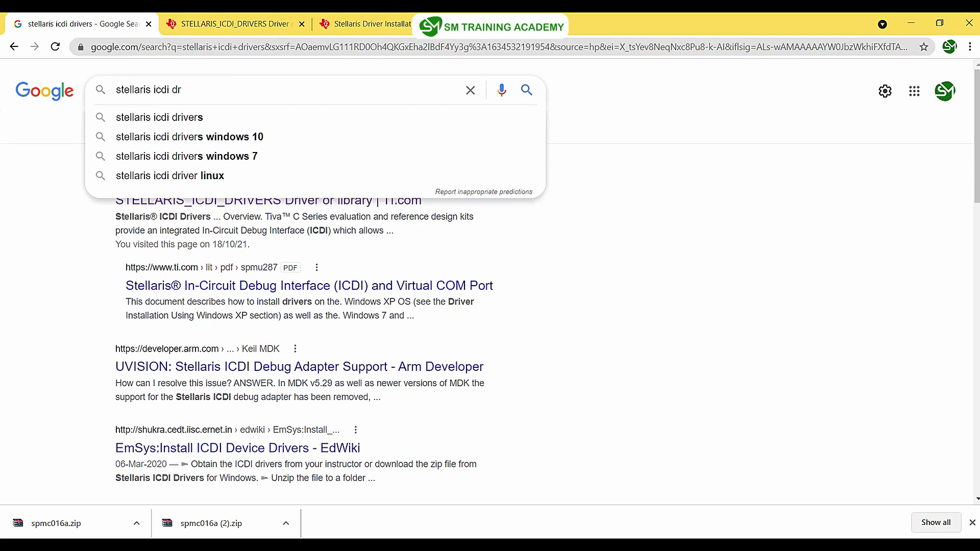
type("keil")
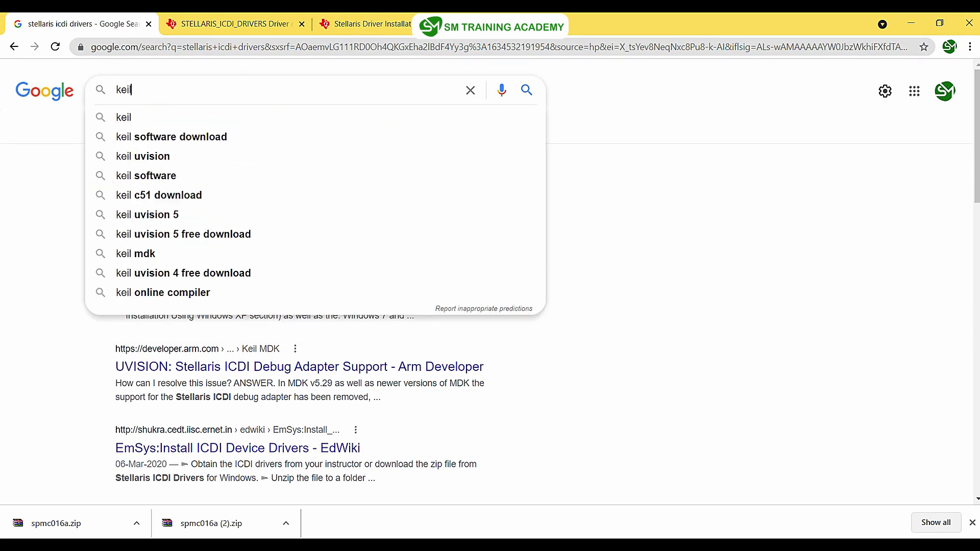
key("Return")
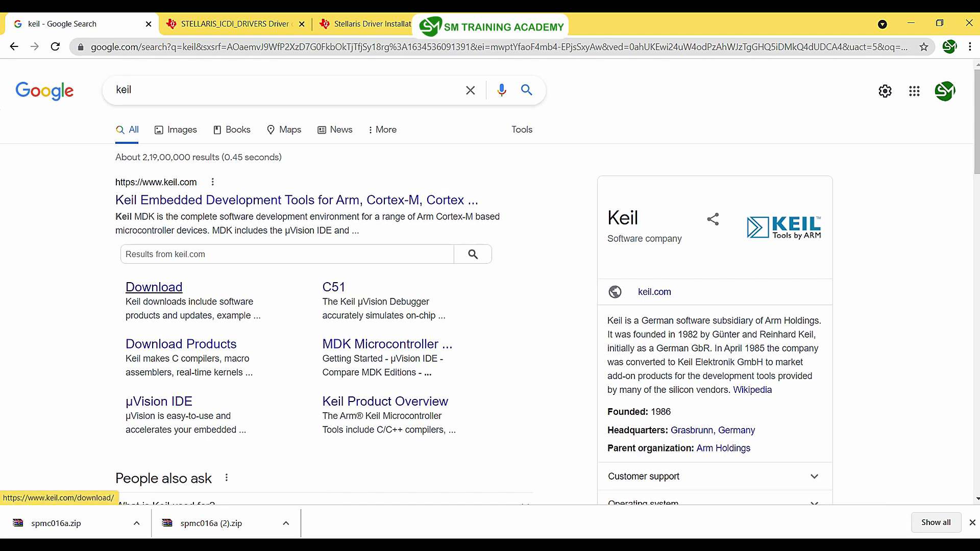
Open Keil's Download page in a new tab and go through Product Downloads to the MDK-Arm download form.
middle_click(153, 286)
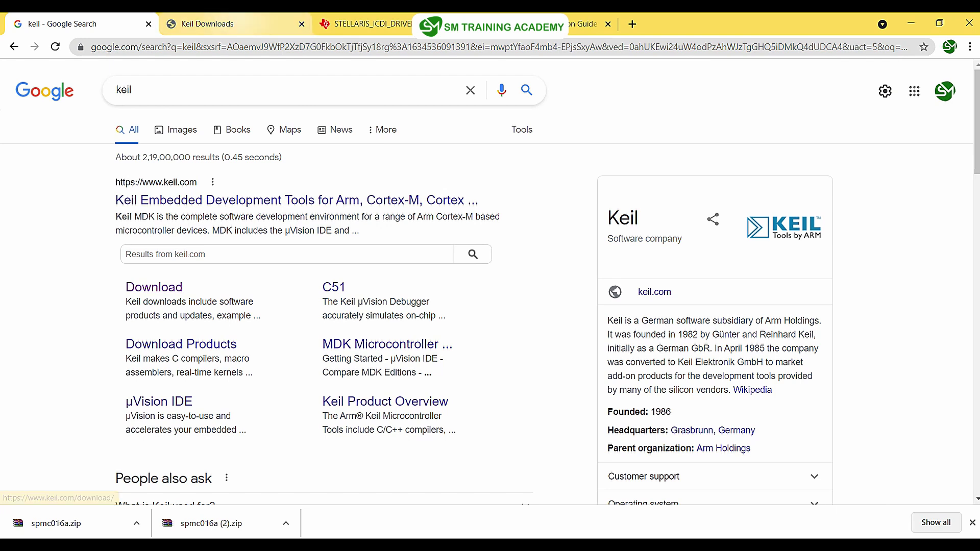
key("ctrl+Tab")
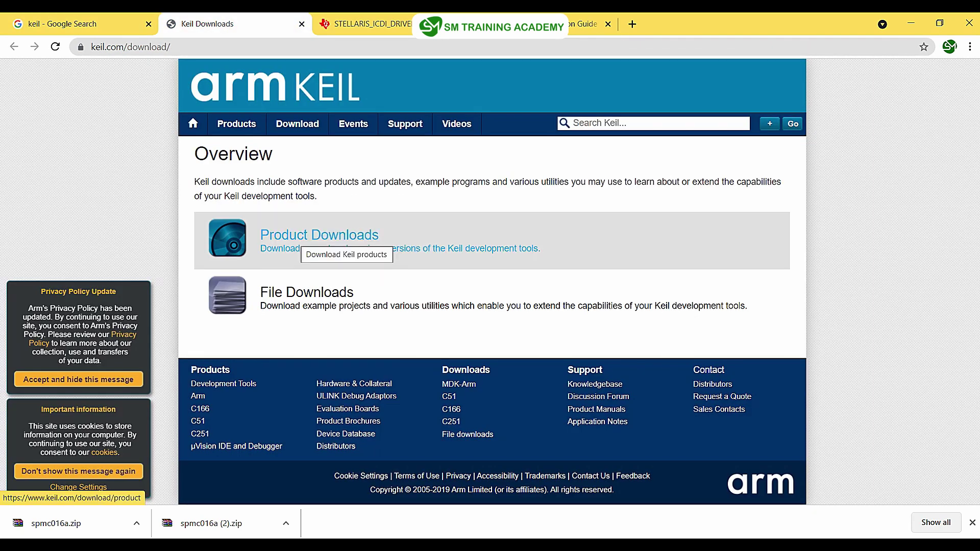
left_click(304, 238)
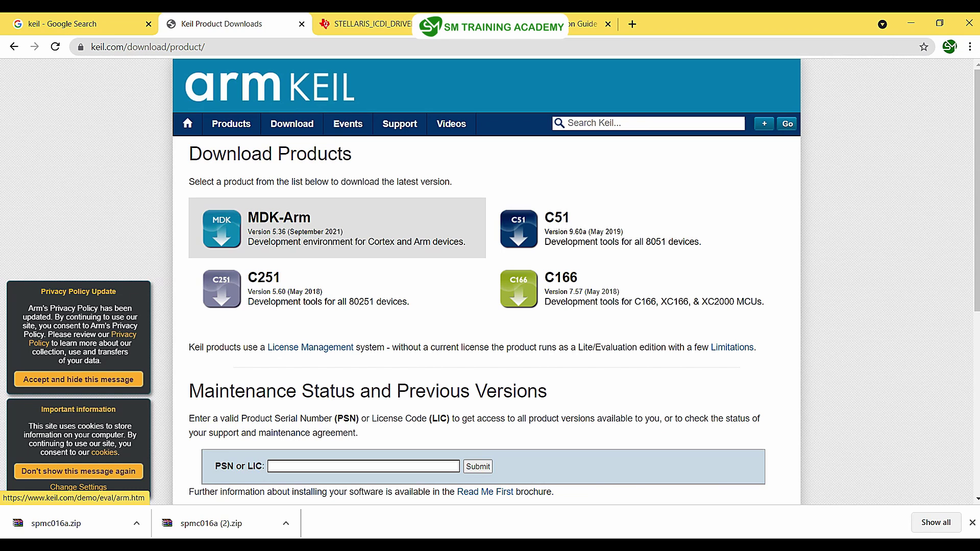
left_click(337, 228)
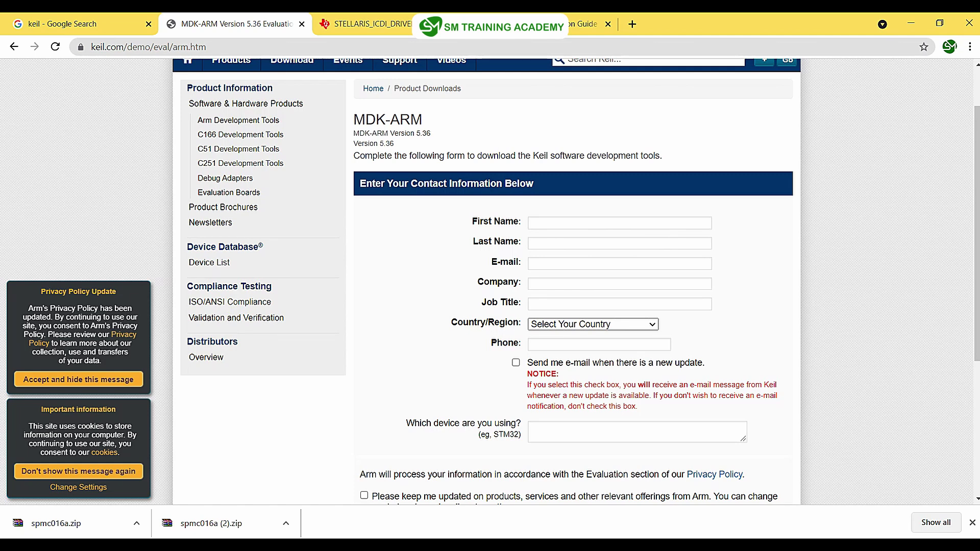
Review the MDK-ARM contact form's fields from First Name through Job Title, the Country/Region choices and the rest of the form.
left_click(619, 222)
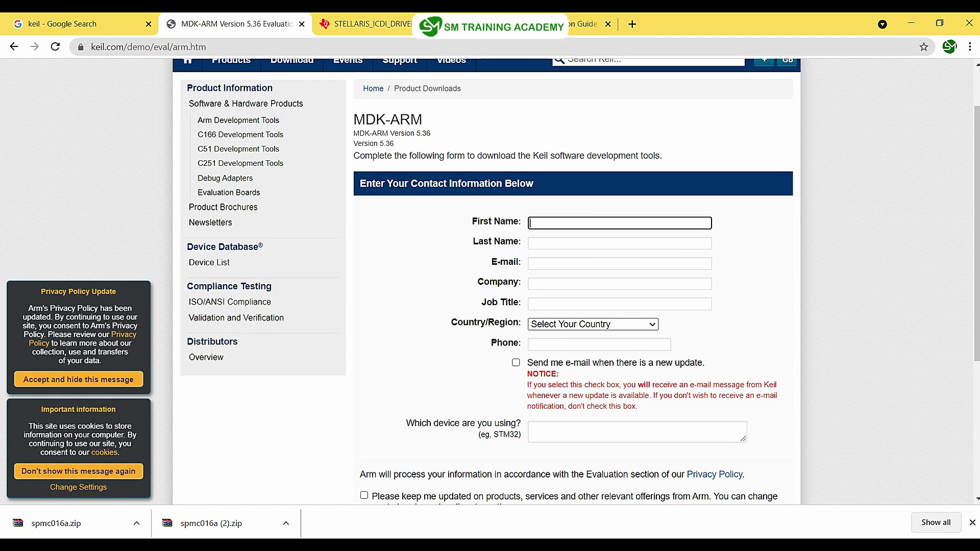
left_click(619, 243)
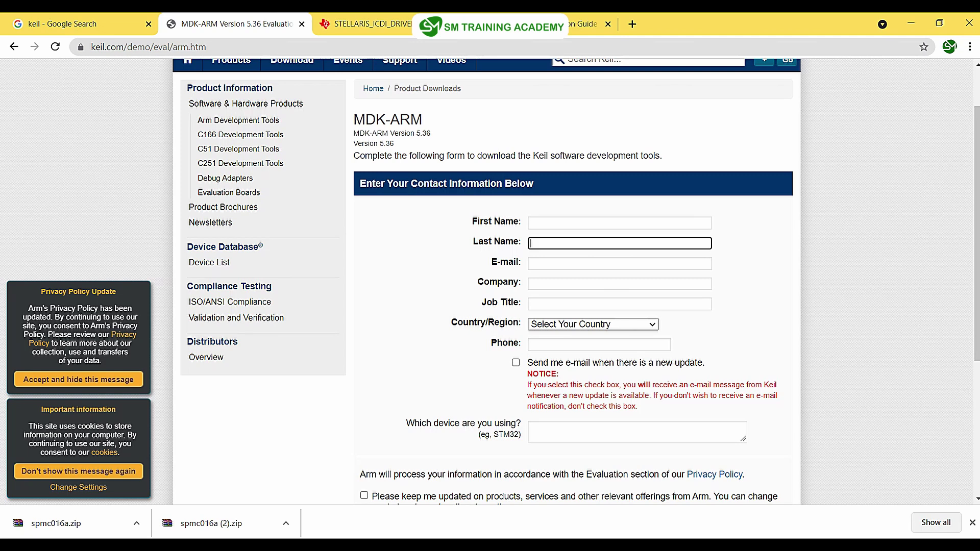
left_click(619, 263)
left_click(619, 284)
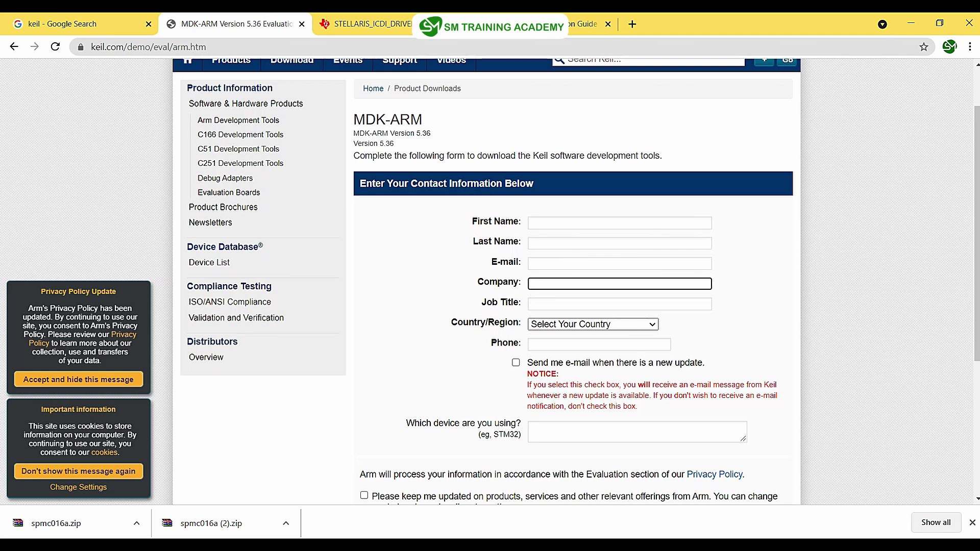
left_click(619, 304)
left_click(592, 324)
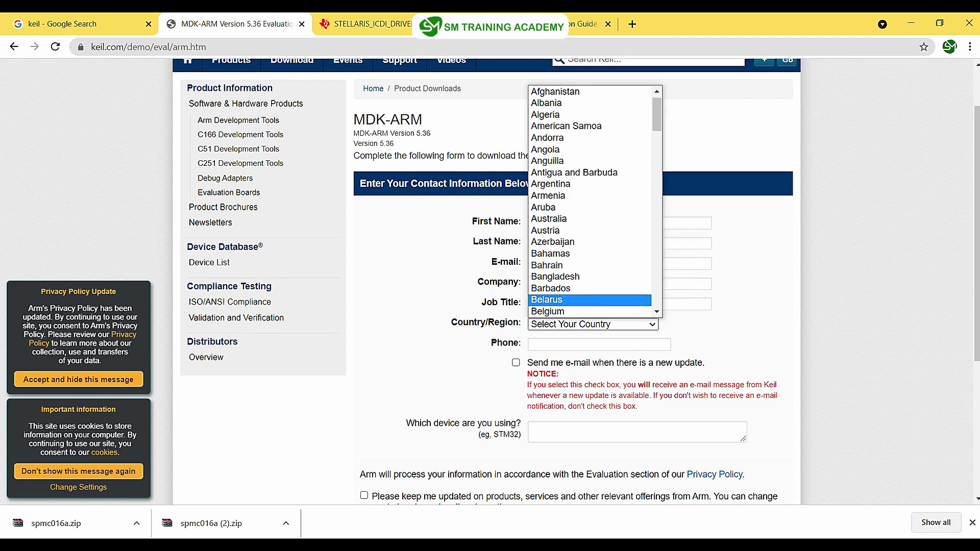
scroll(589, 242, "down", 20)
key("Escape")
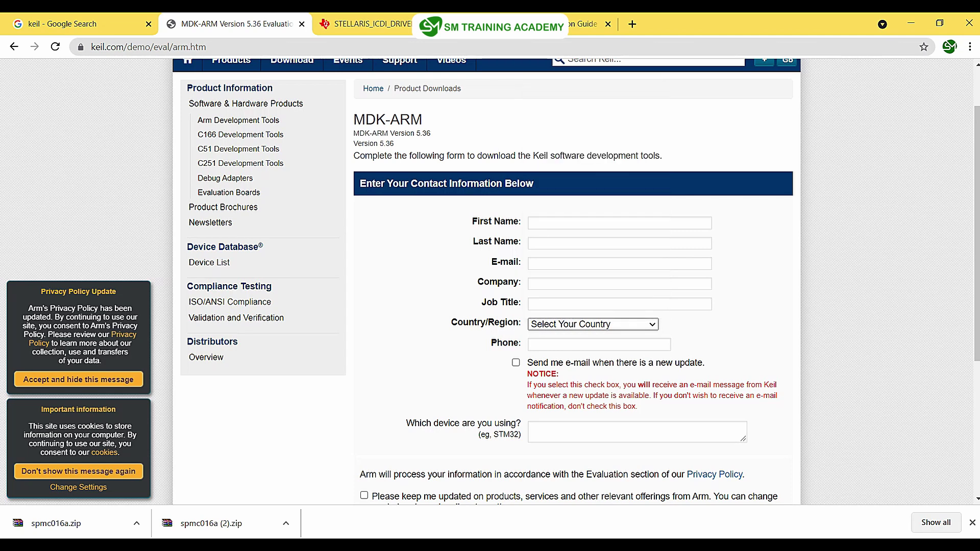
key("Tab")
scroll(571, 281, "down", 2)
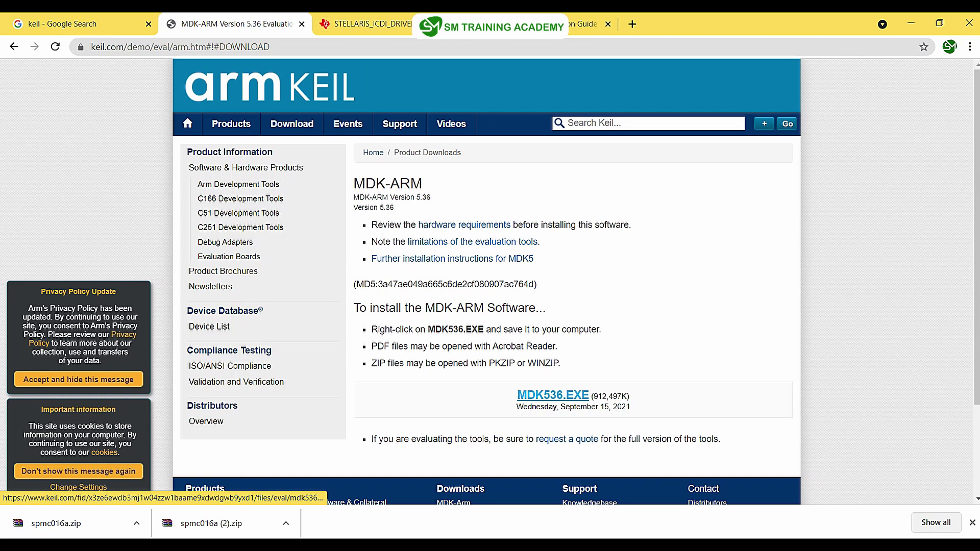
Start downloading MDK536.EXE from the MDK-ARM page, and switch to the SOFTWARE slide in PowerPoint.
left_click(553, 395)
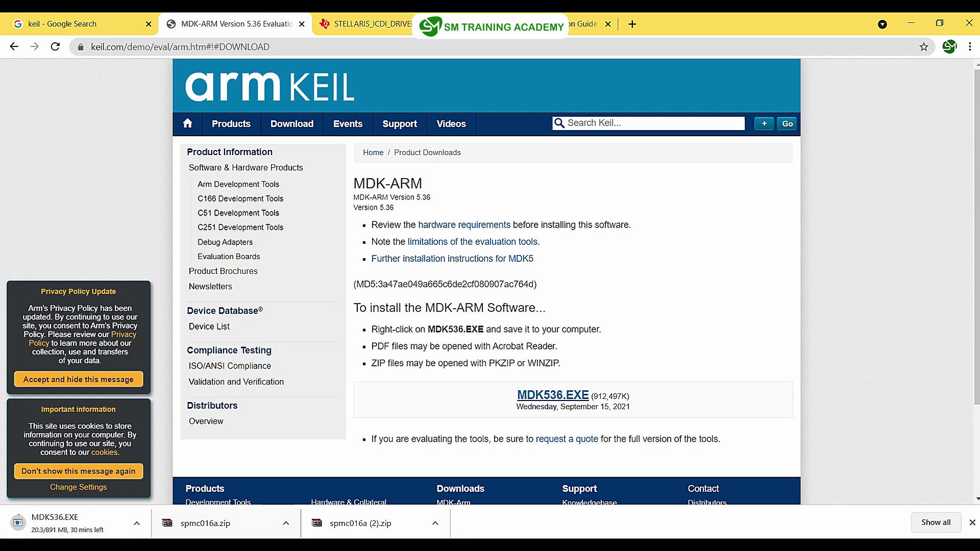
left_click(76, 23)
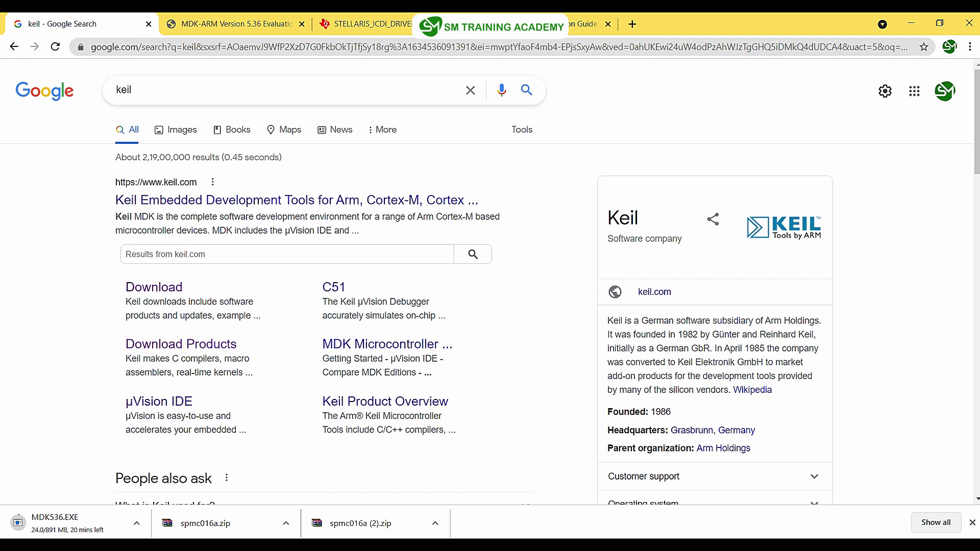
key("alt+Tab")
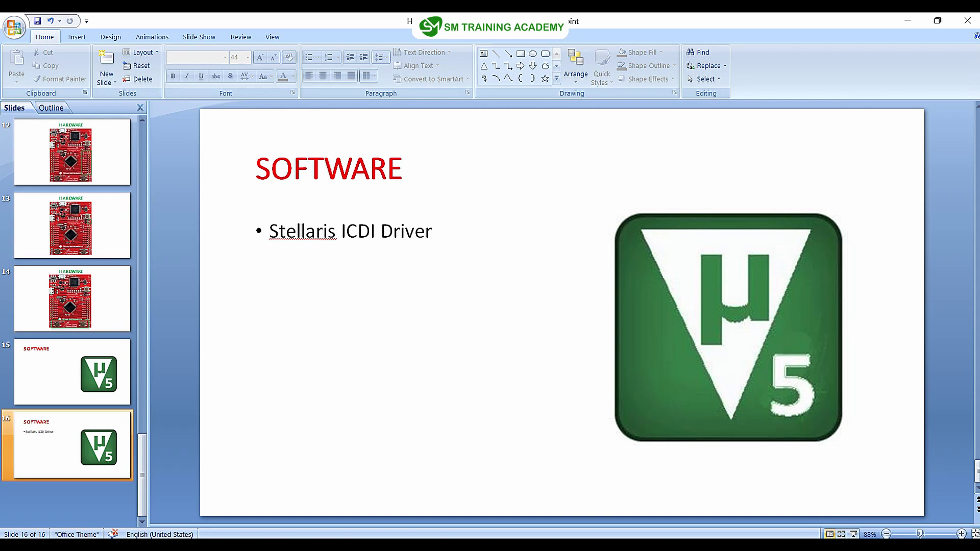
Highlight the Stellaris ICDI Driver bullet on the SOFTWARE slide and point out the Keil µVision 5 logo.
left_click(433, 231)
left_click_drag(432, 232, 262, 231)
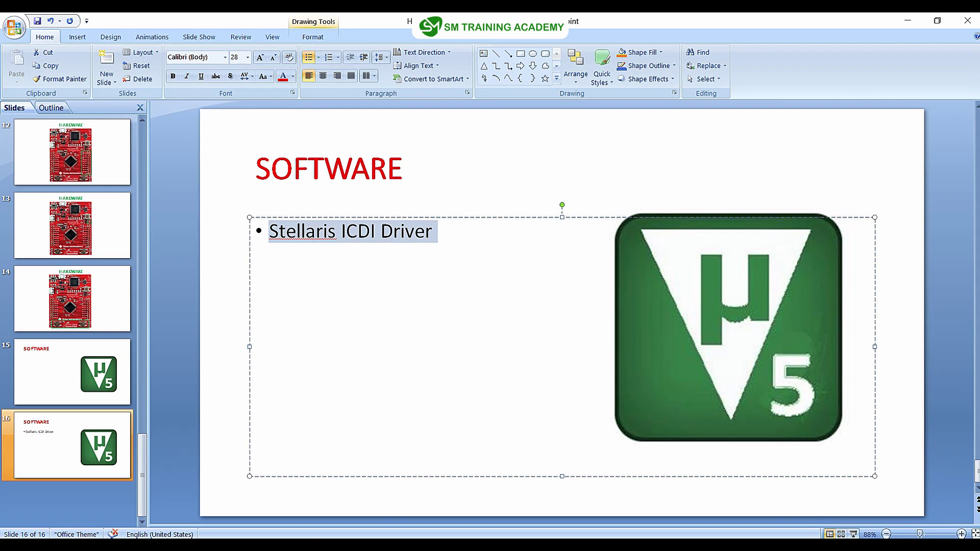
left_click(727, 326)
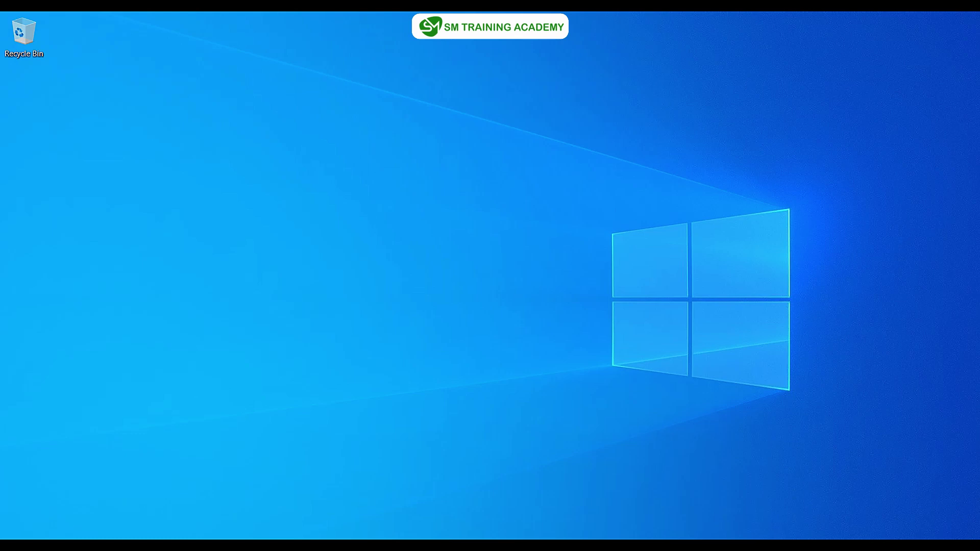
Launch Keil uVision5 and open its Pack Installer, dismissing the welcome dialog.
key("super")
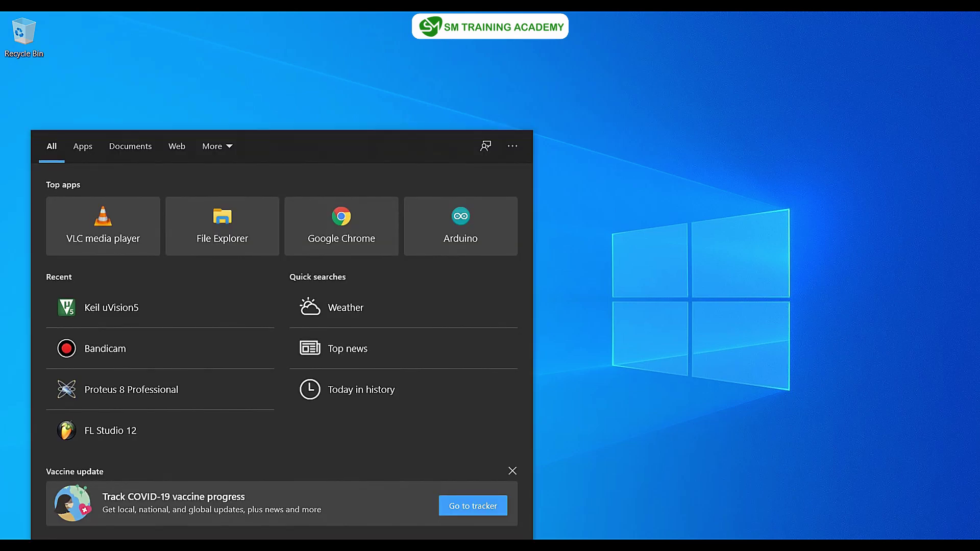
type("keil")
key("Return")
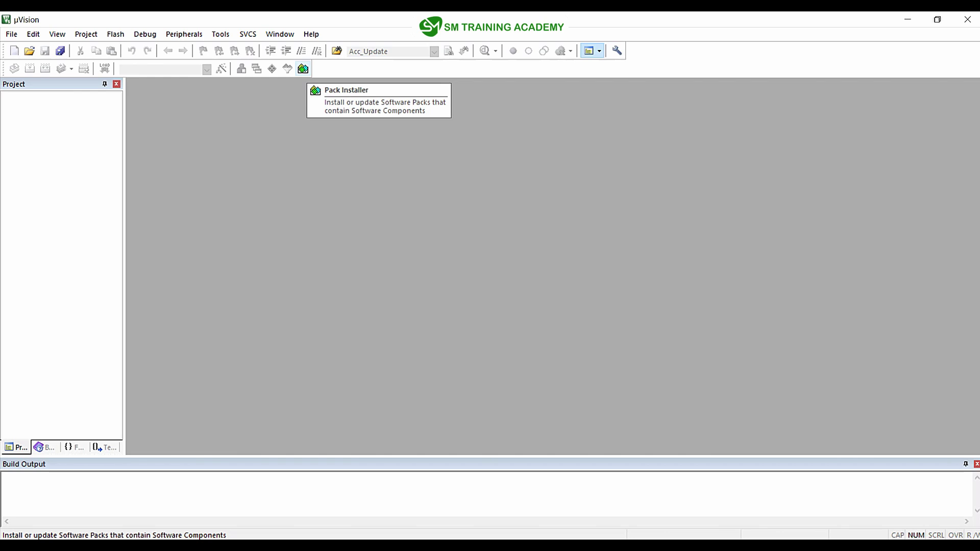
left_click(302, 69)
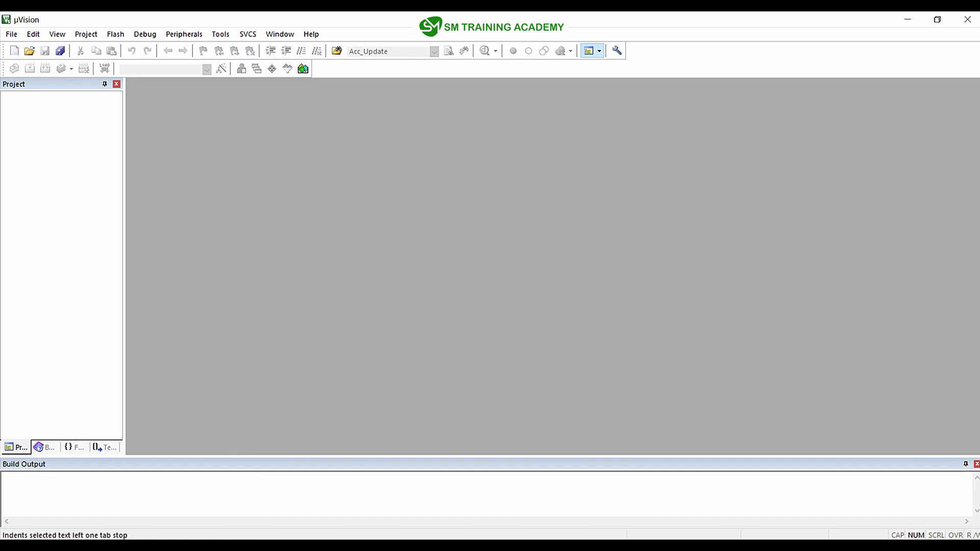
left_click(302, 68)
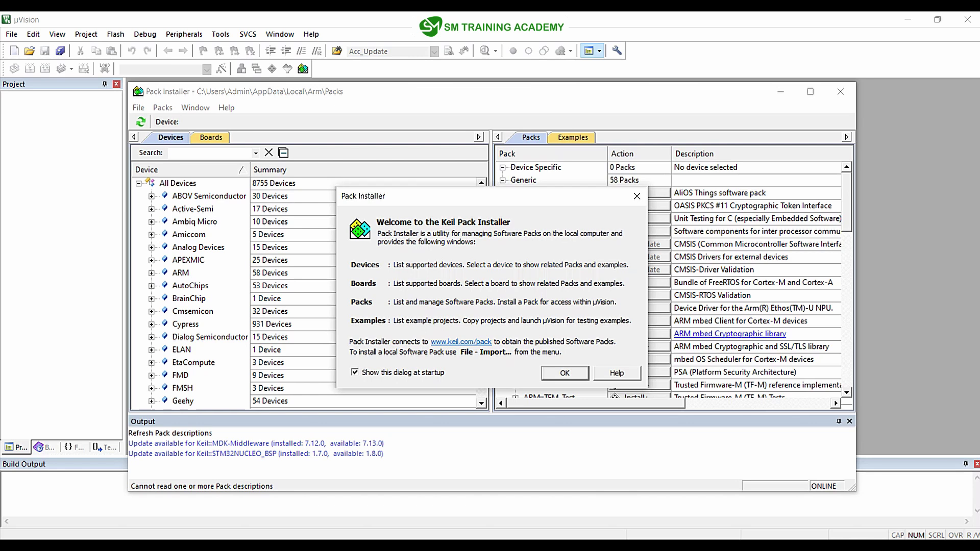
key("Return")
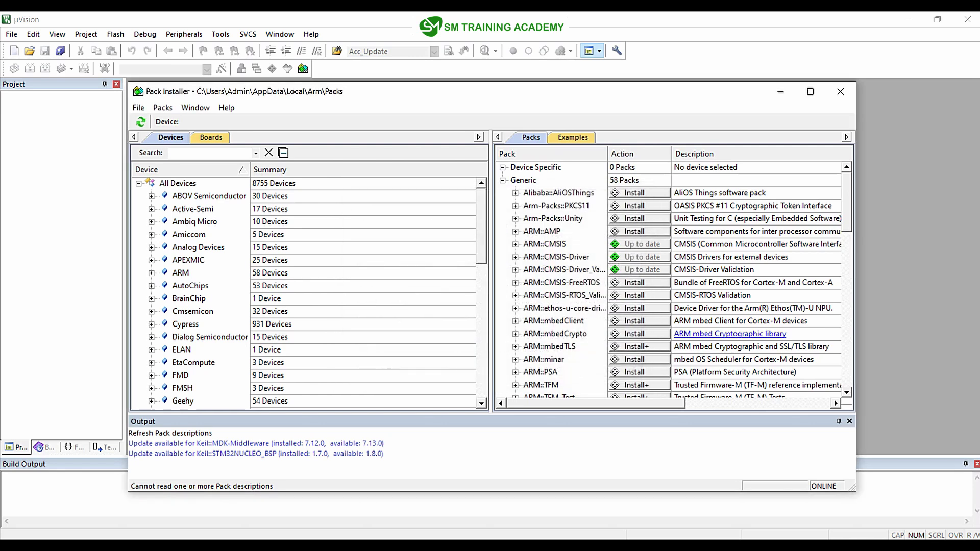
Expand Texas Instruments in the device list and go through its series from LM3S down to Tiva C Series.
scroll(306, 293, "down", 12)
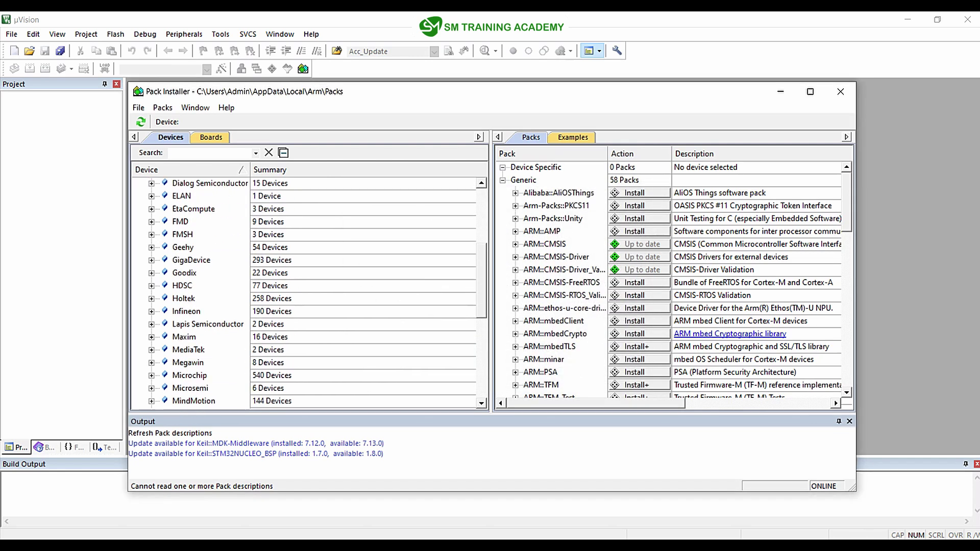
left_click(202, 350)
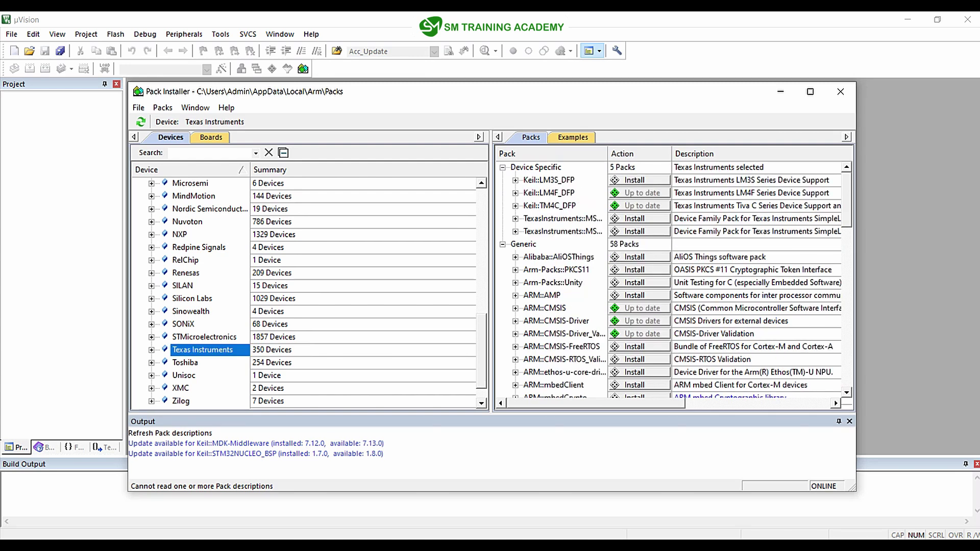
left_click(151, 349)
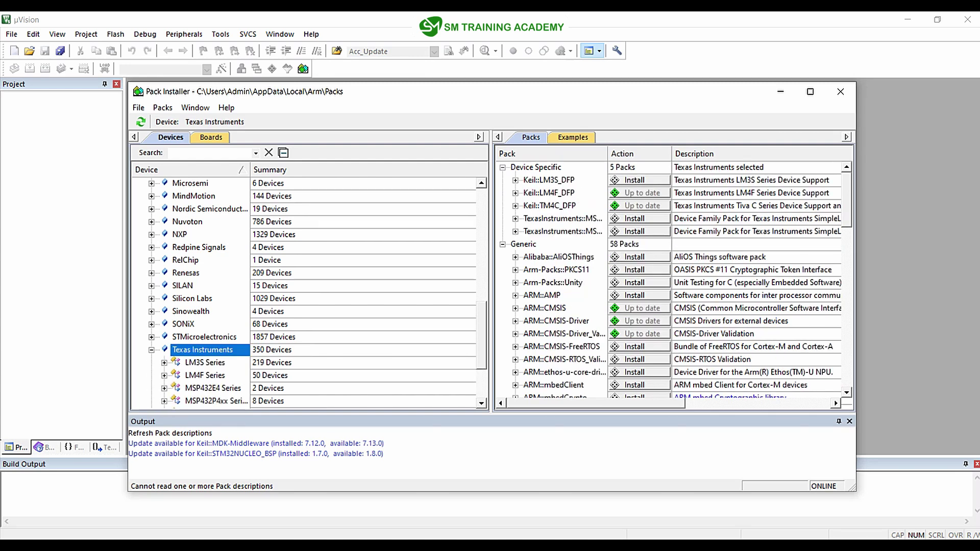
scroll(307, 294, "down", 1)
left_click(205, 337)
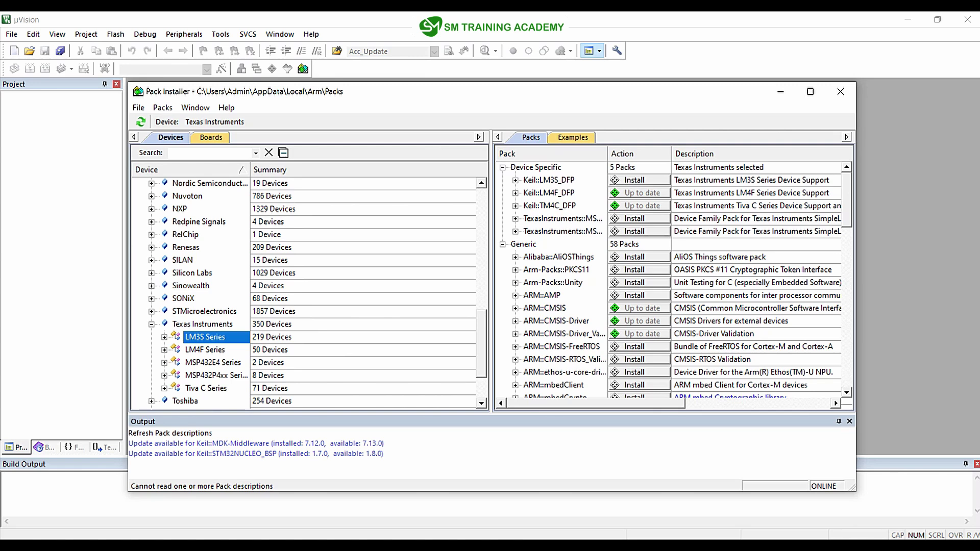
key("Down")
key("Down")
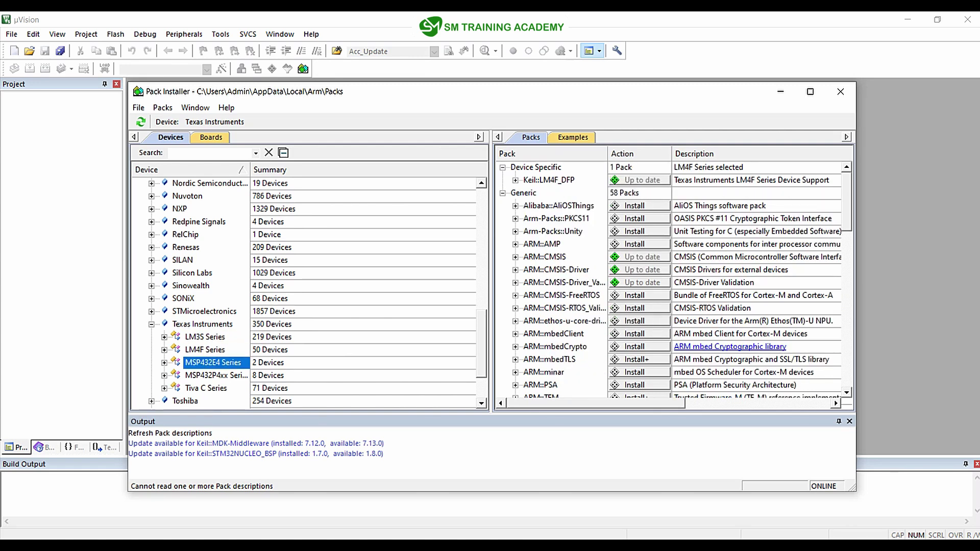
key("Down")
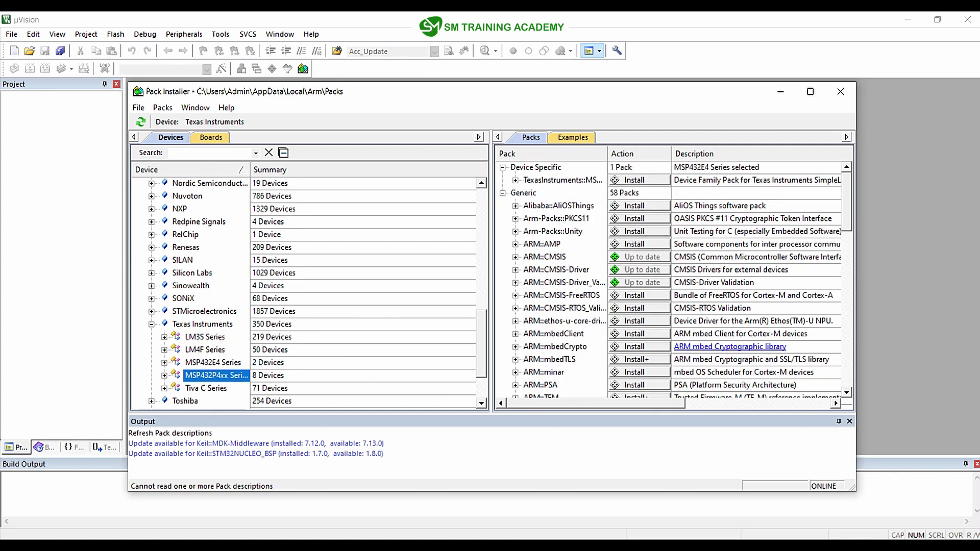
key("Down")
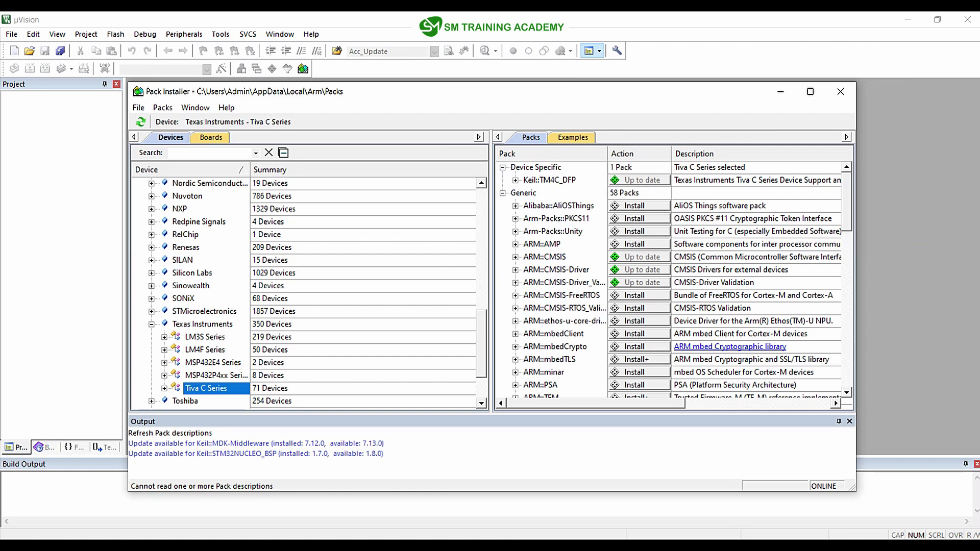
Check the Tiva C Series' ARM::CMSIS, CMSIS-Driver and CMSIS-Driver_Validation packs, widening the Pack column to read the full names.
left_click(543, 256)
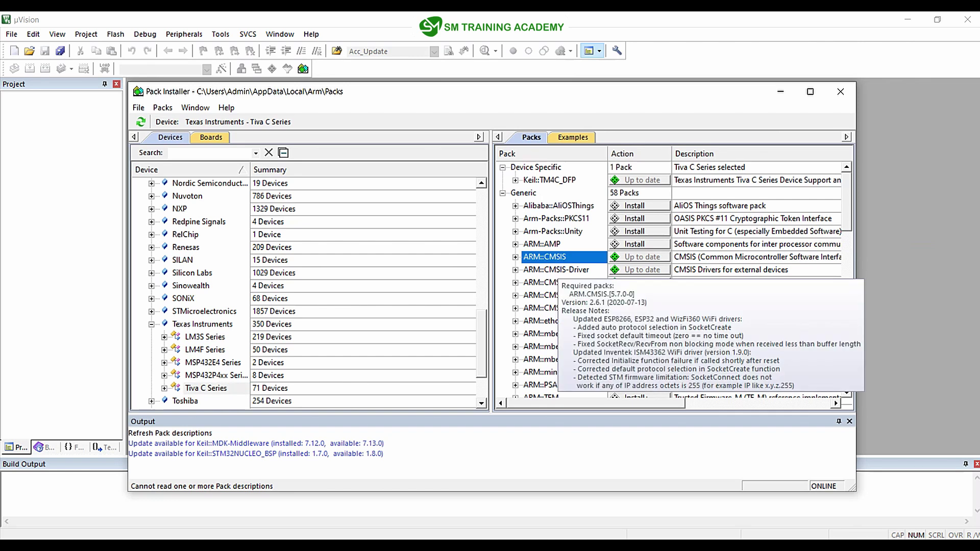
left_click(556, 269)
left_click(557, 282)
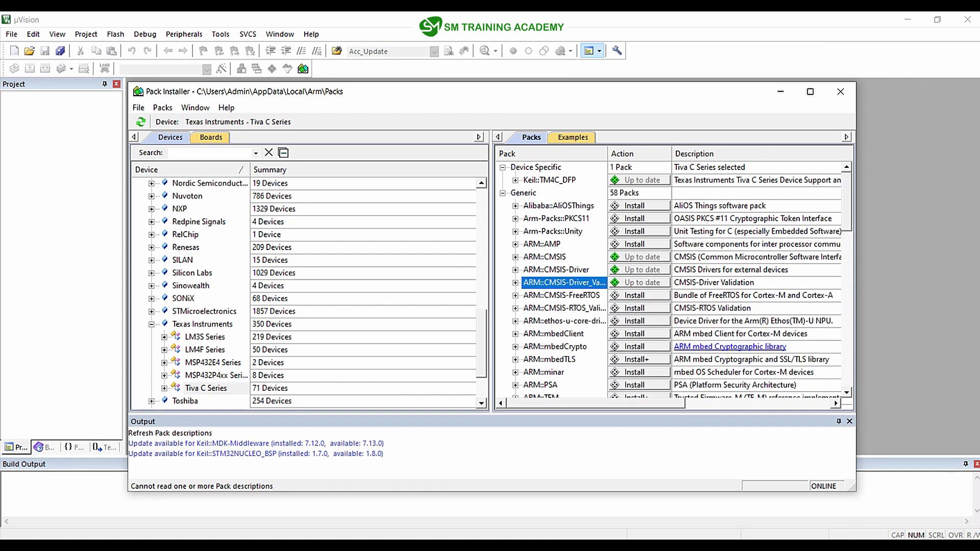
left_click_drag(607, 154, 638, 154)
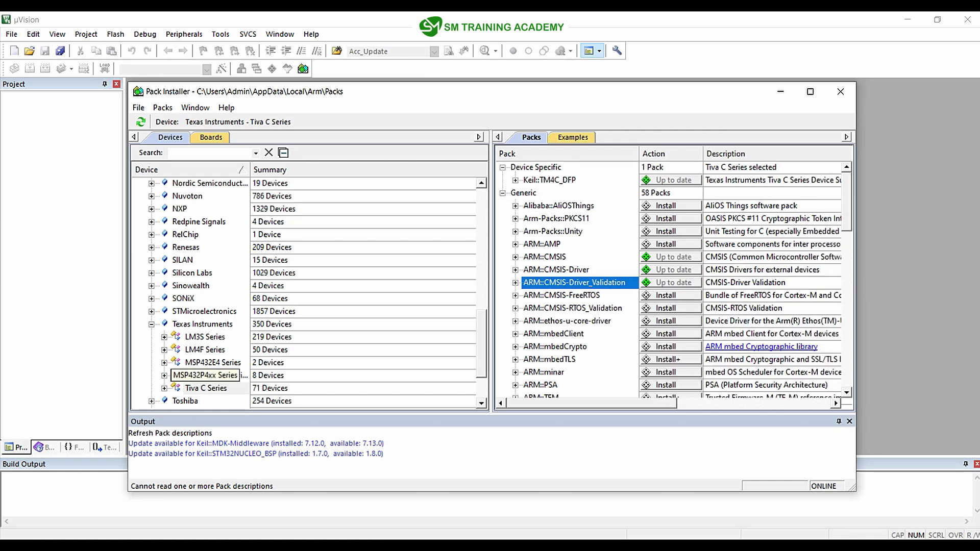
left_click(206, 387)
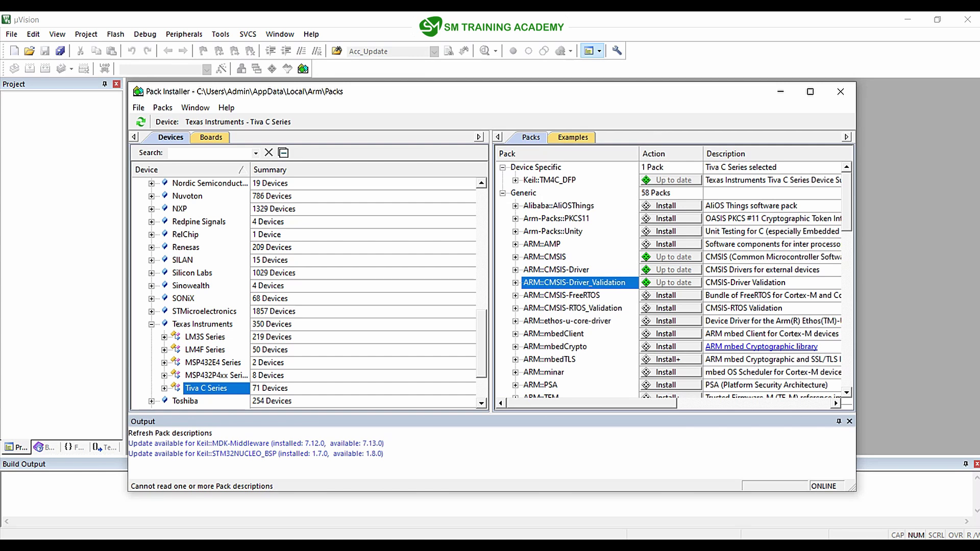
Check the packs for the LM4F Series: Keil::LM4F_DFP, ARM::CMSIS, CMSIS-Driver and CMSIS-Driver_Validation.
left_click(205, 349)
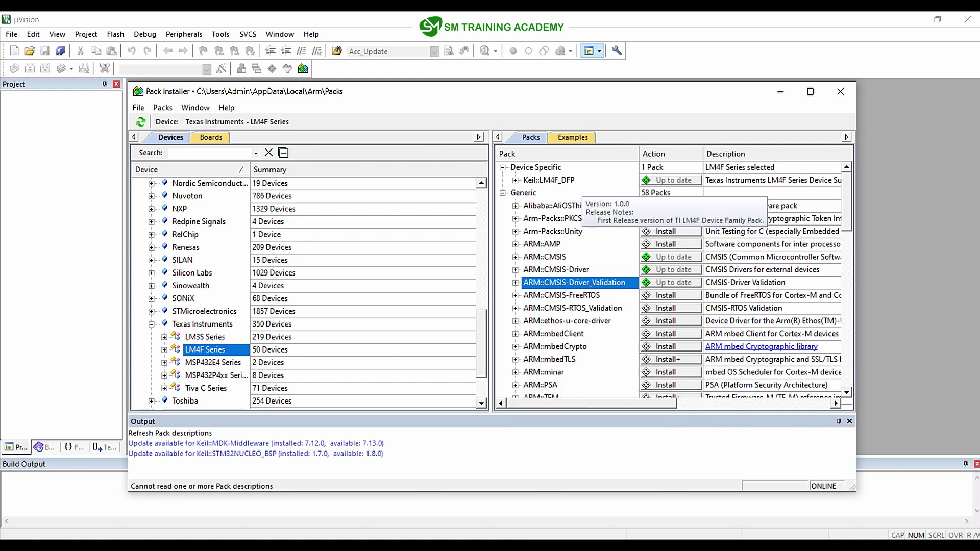
left_click(580, 179)
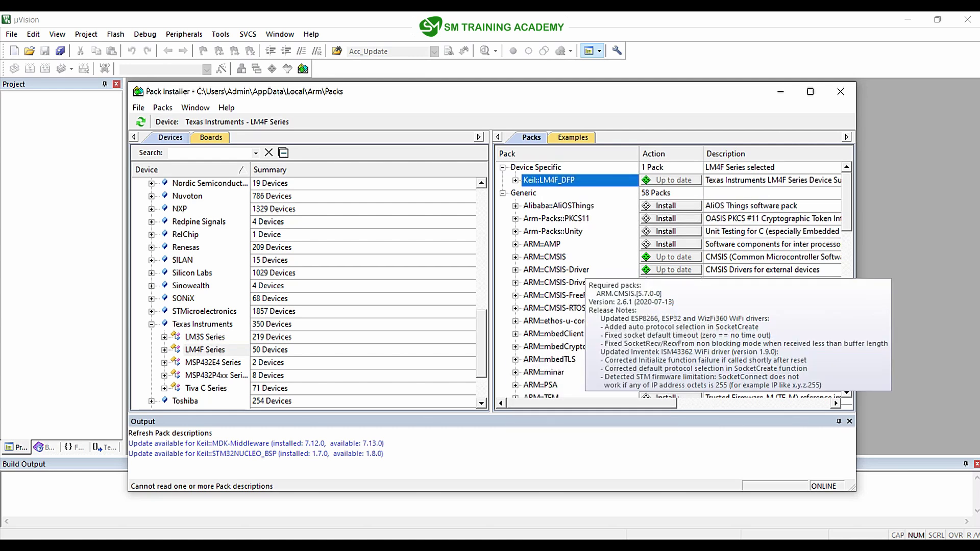
left_click(557, 257)
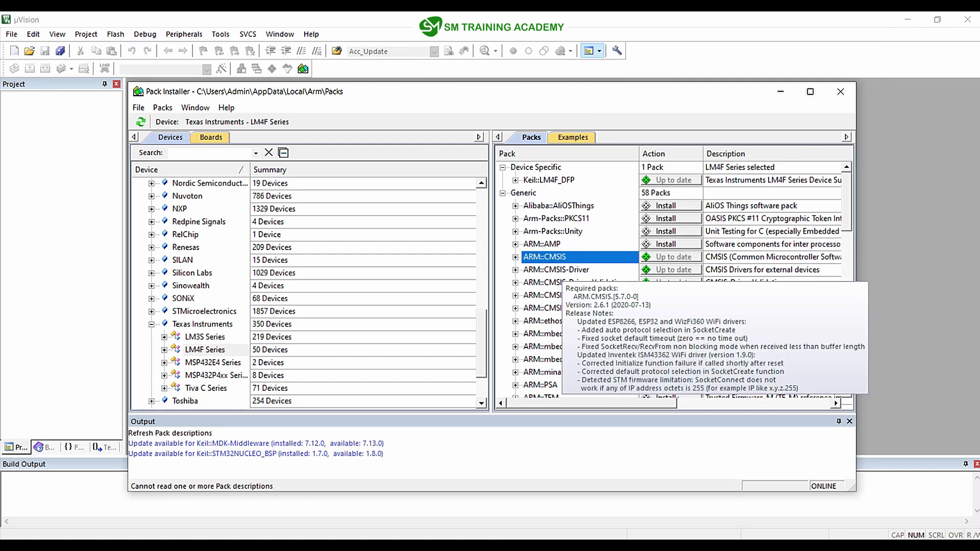
left_click(560, 270)
left_click(562, 282)
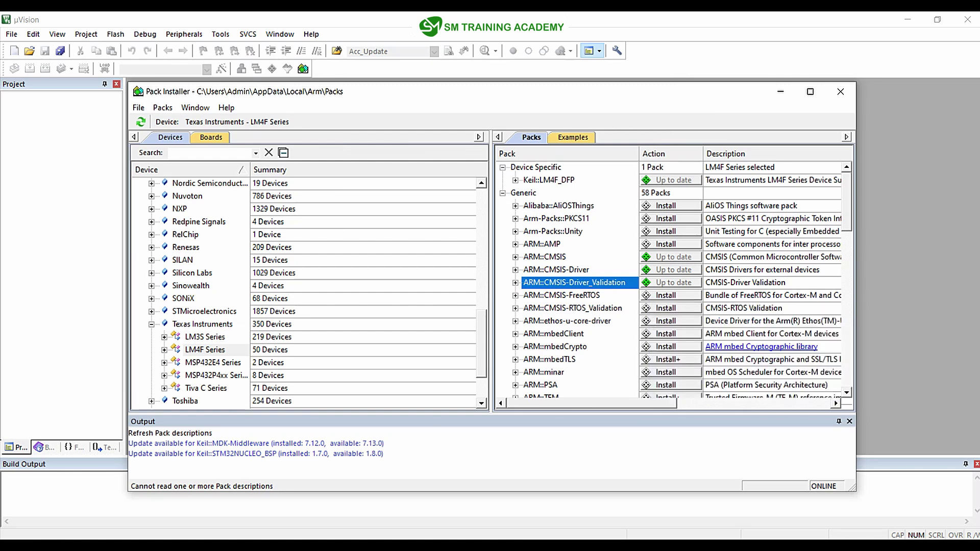
Compare the device-specific packs of the LM4F Series and Tiva C Series once more, and close the Pack Installer.
left_click(205, 350)
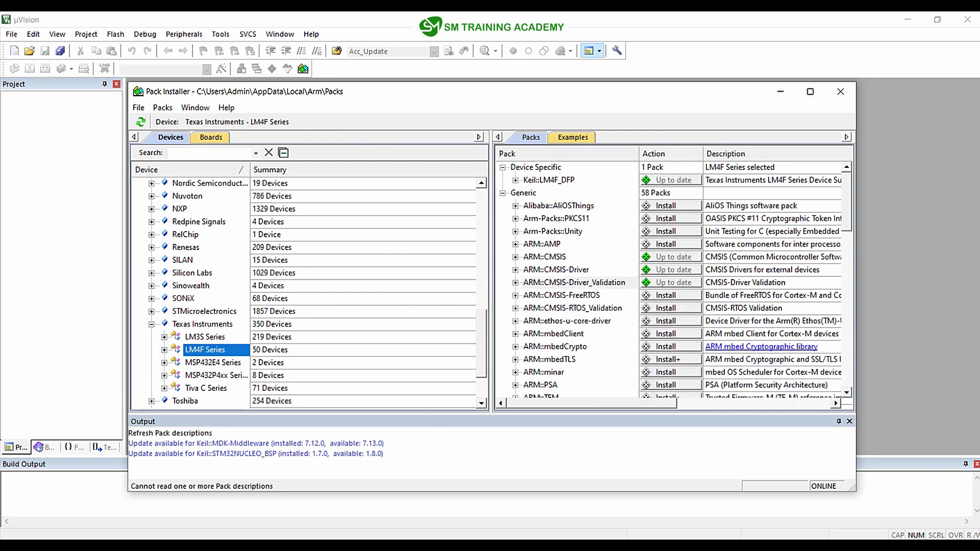
left_click(206, 388)
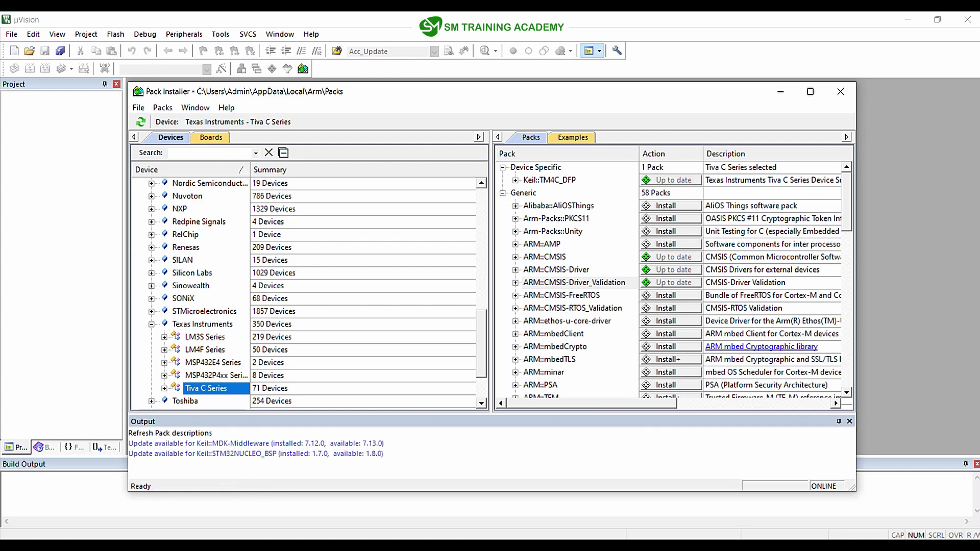
left_click(840, 91)
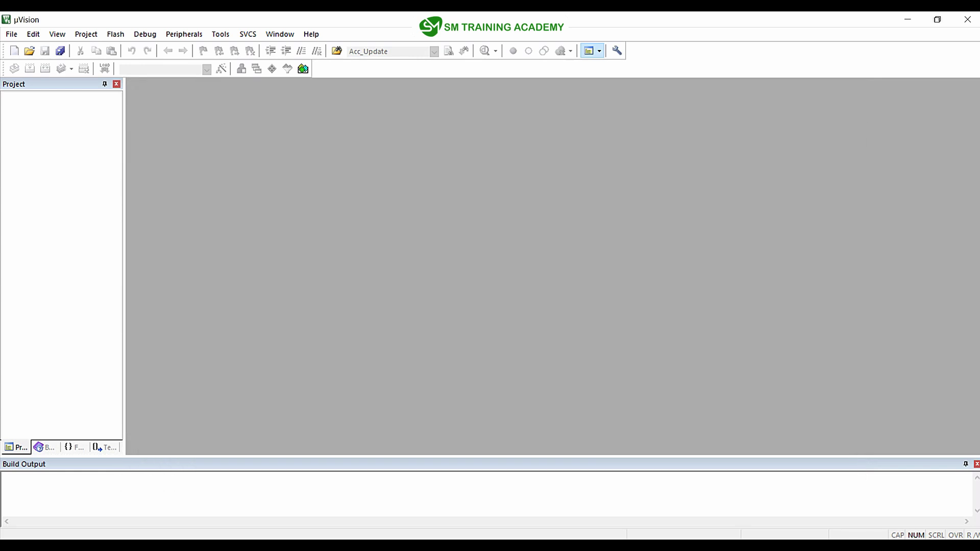